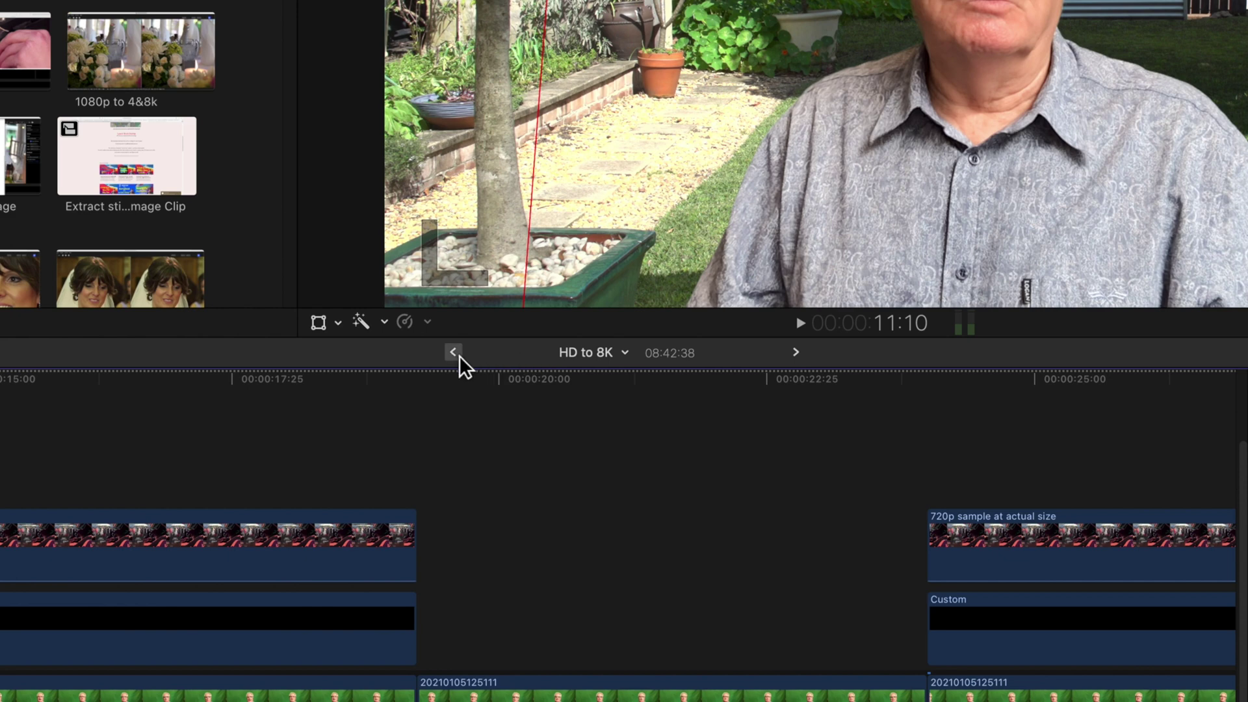
- Step back one project, then view and dismiss the earlier and later project history lists
left_click(459, 356)
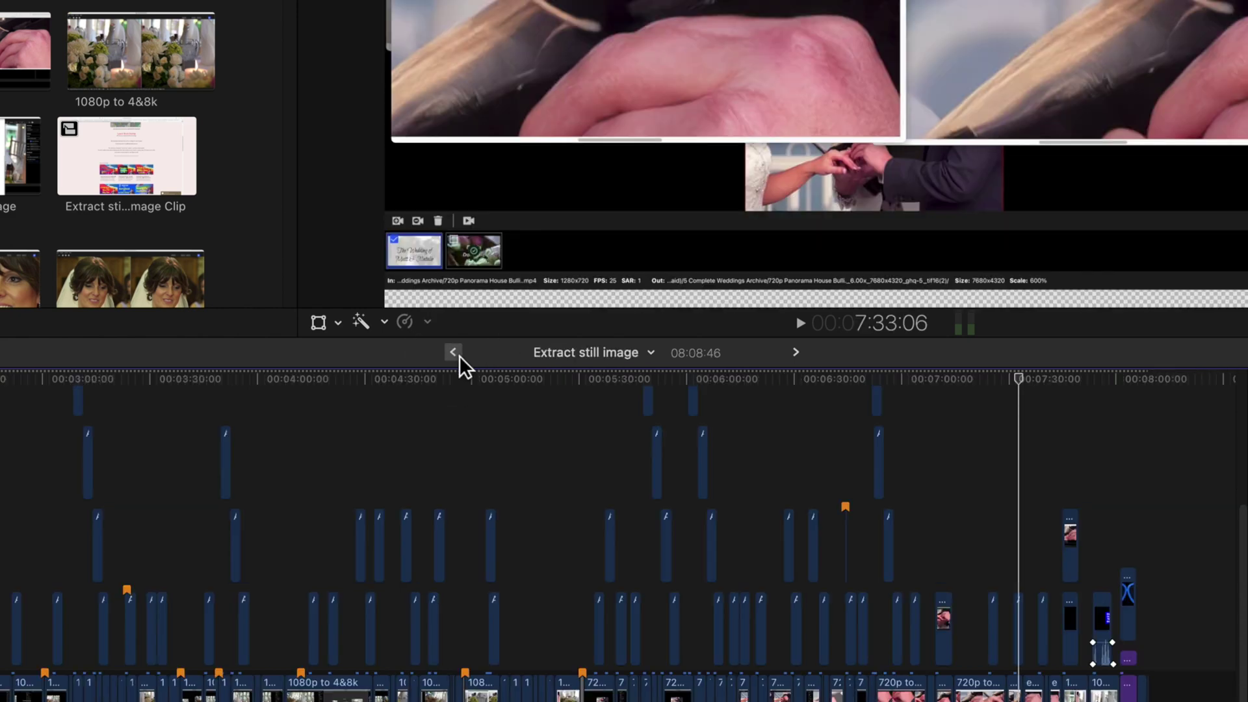
left_click(459, 356)
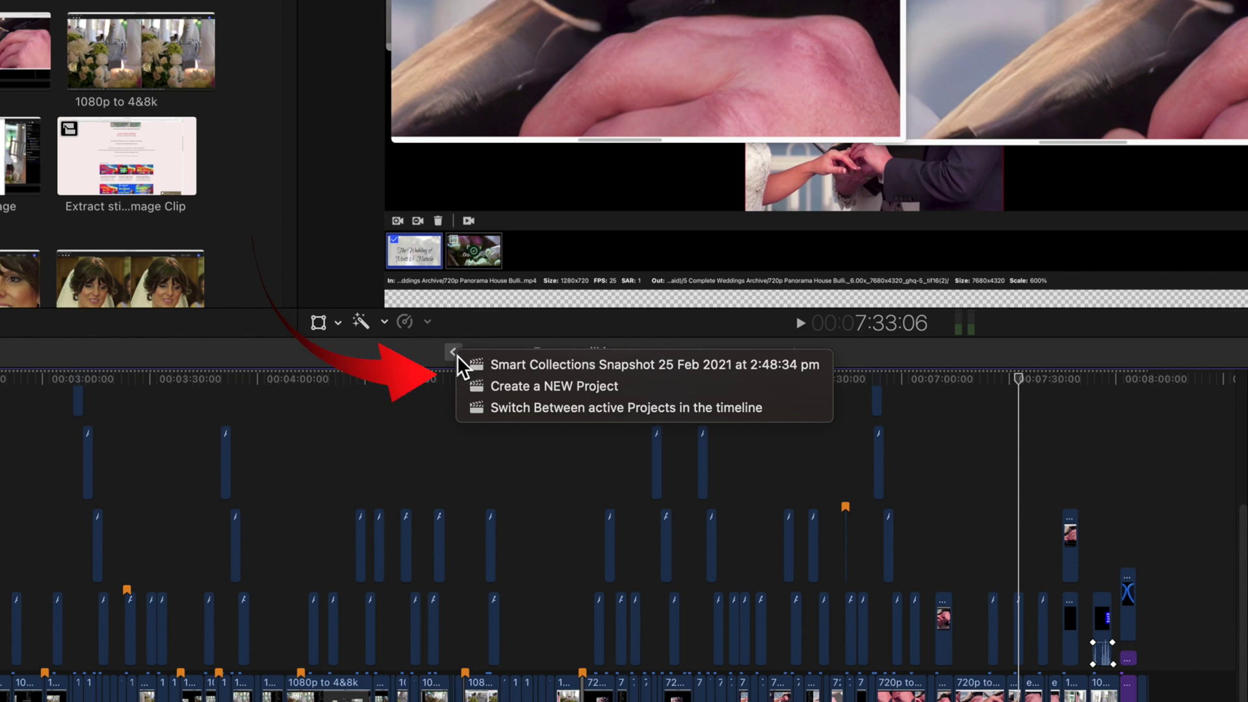
left_click(457, 355)
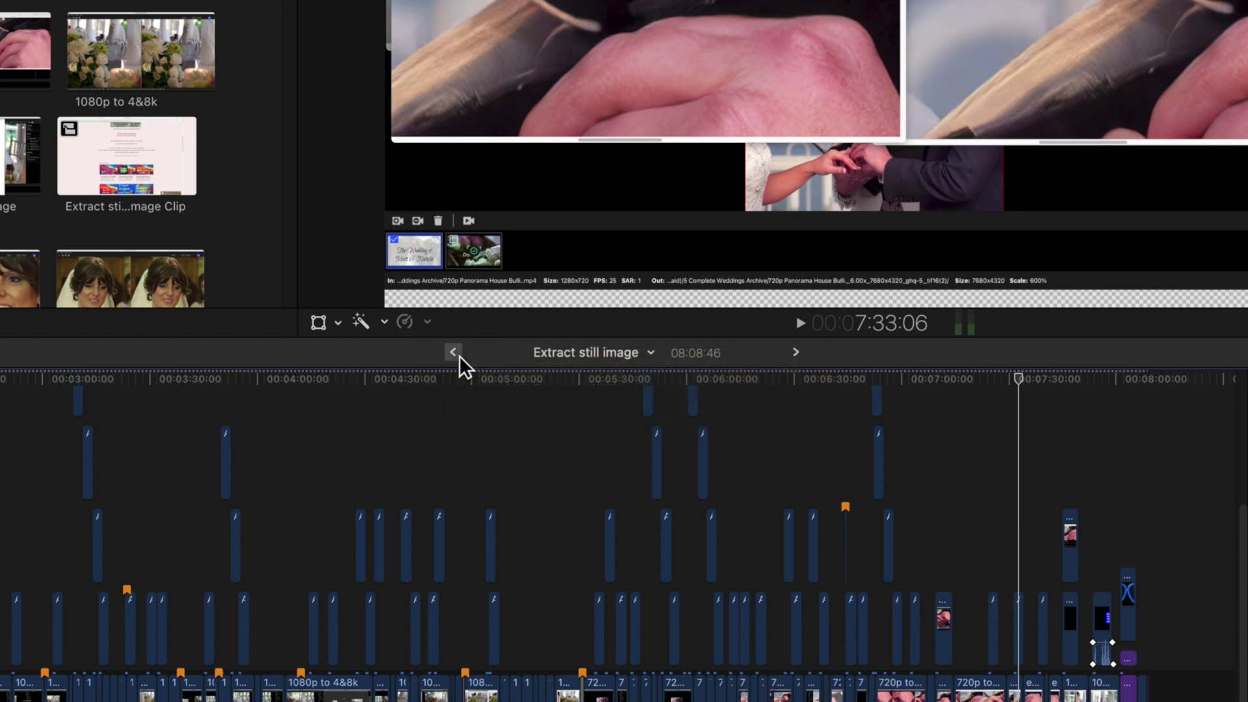
left_click(797, 353)
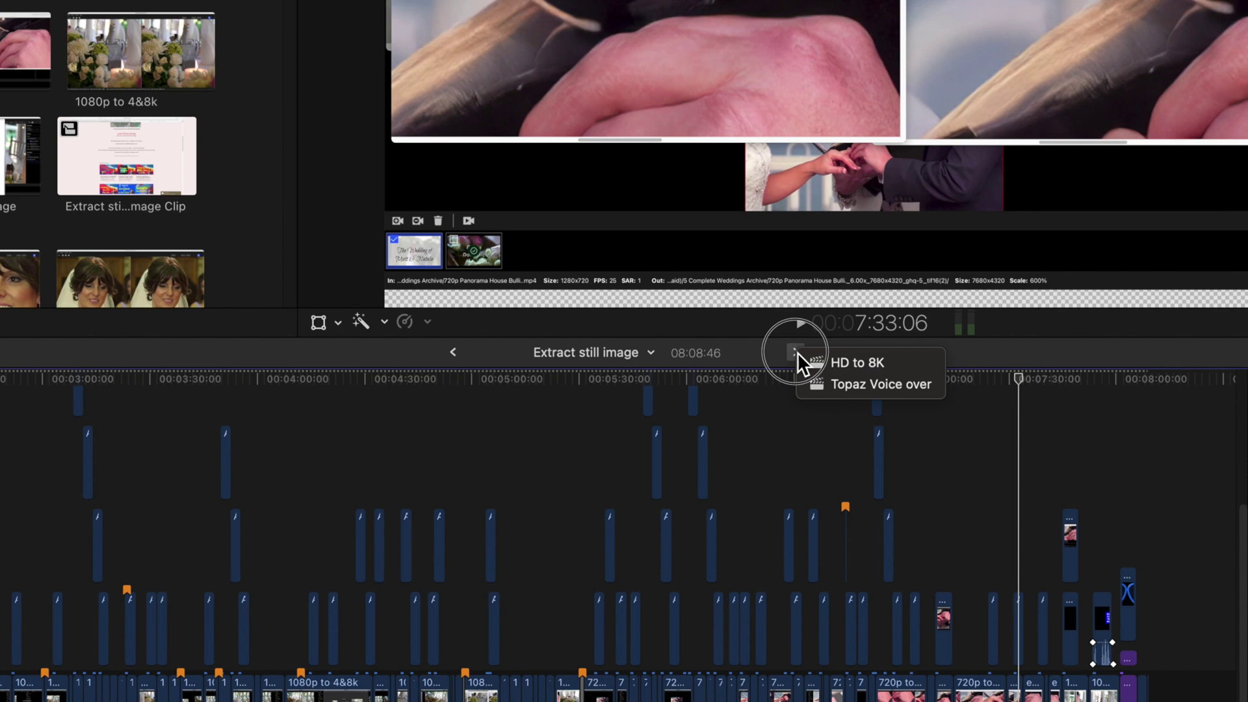
left_click(797, 353)
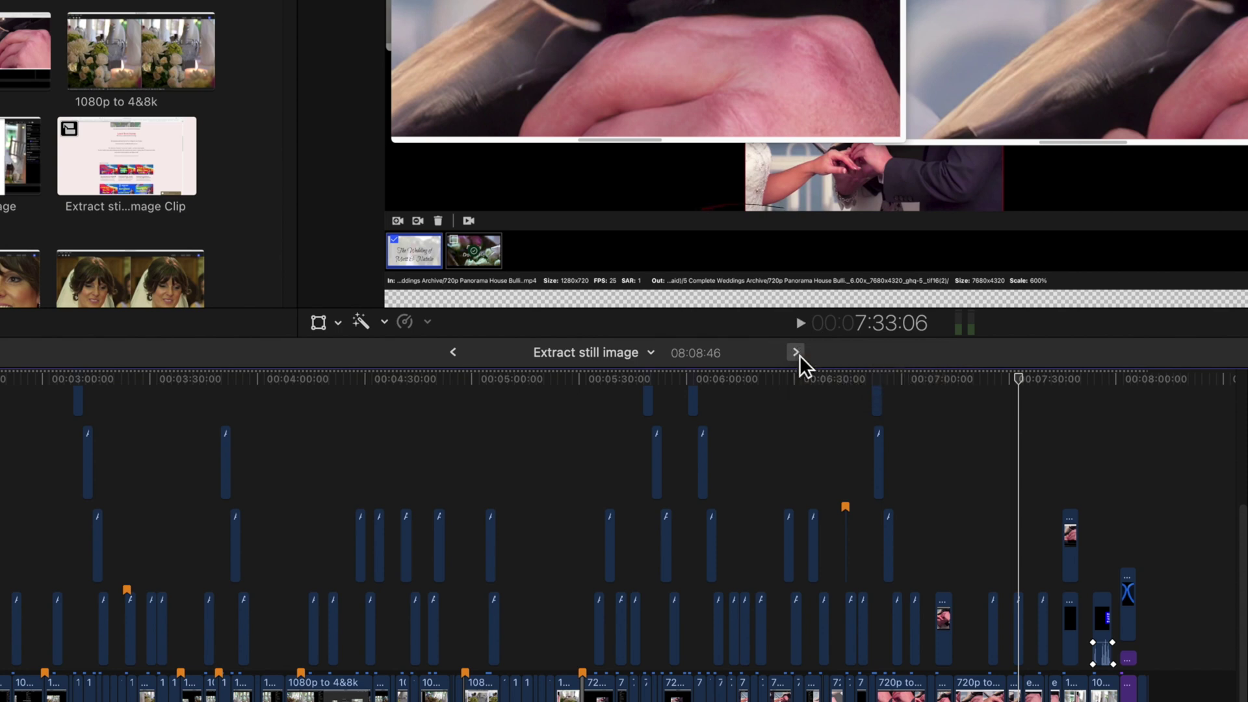
- Move from Smart Collections snapshot forward through Extract still image to HD to 8K, checking both history lists
left_click(454, 352)
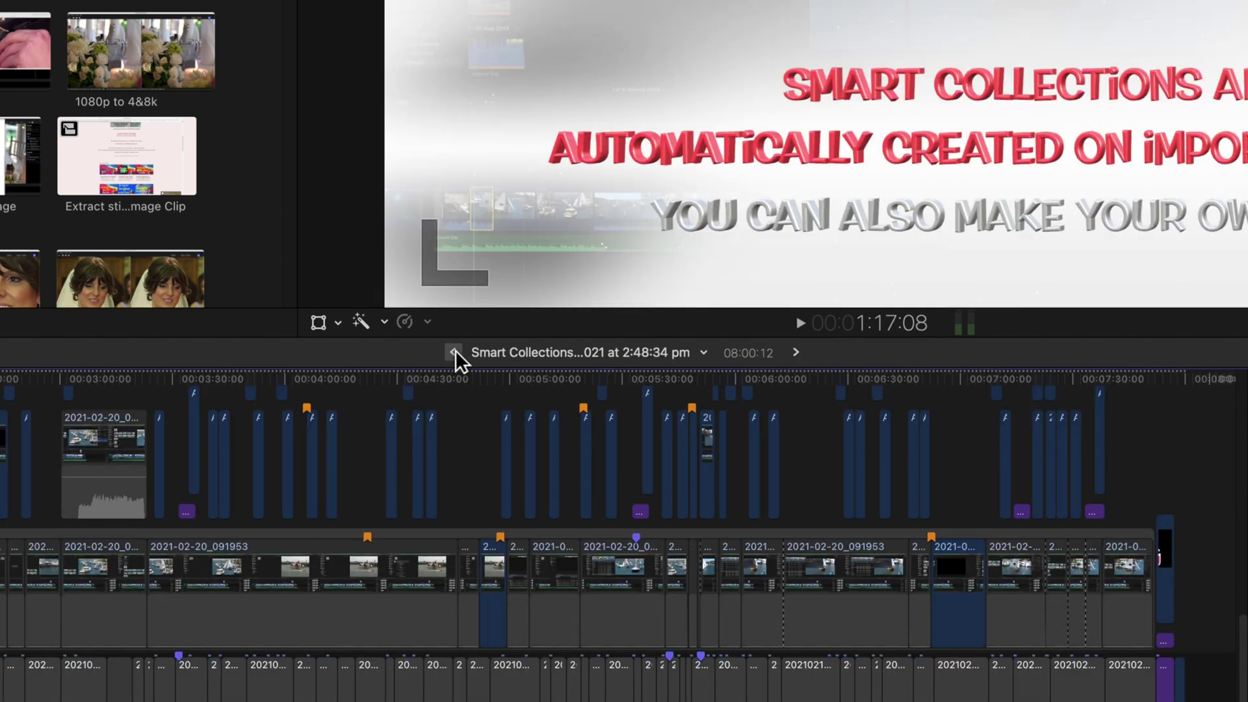
left_click(805, 357)
left_click(805, 357)
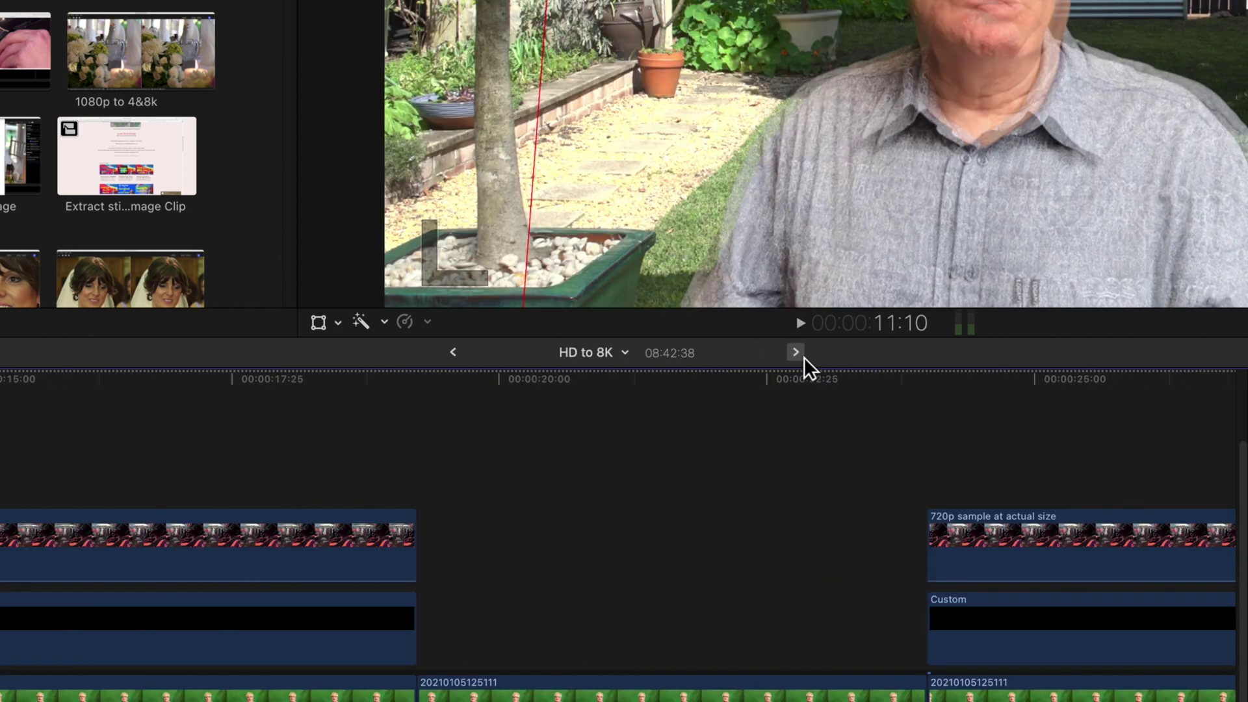
left_click(455, 353)
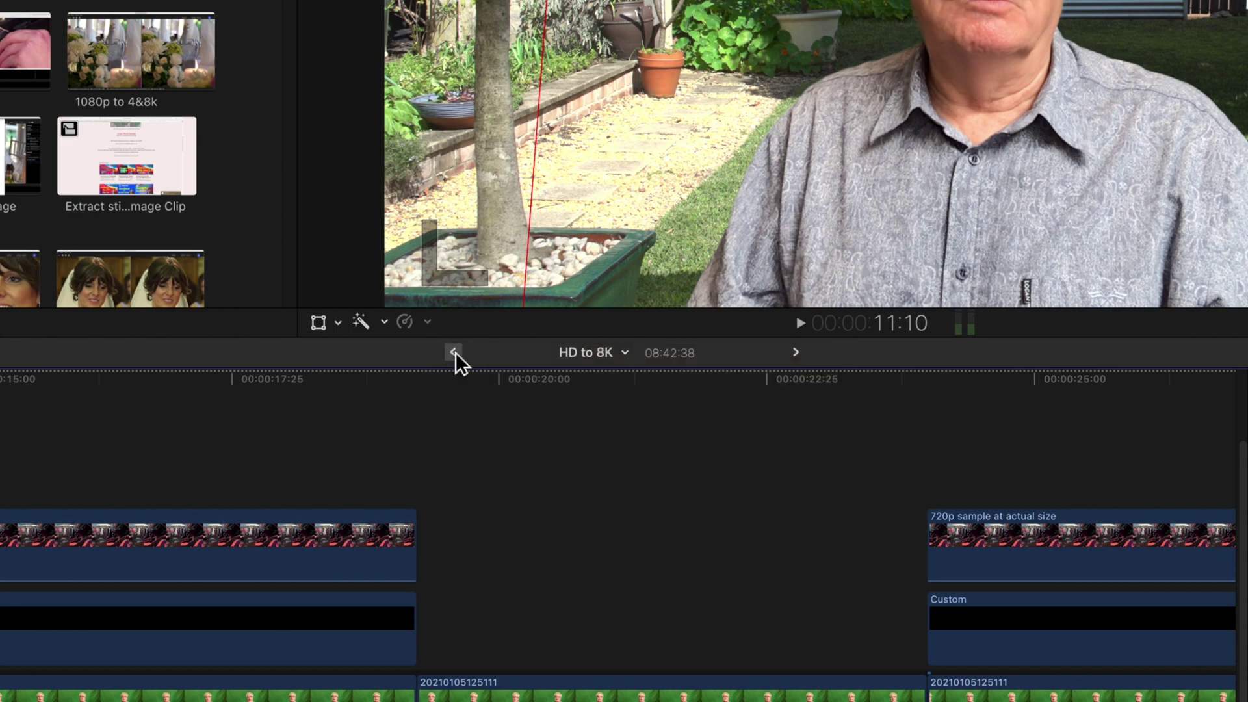
left_click(801, 356)
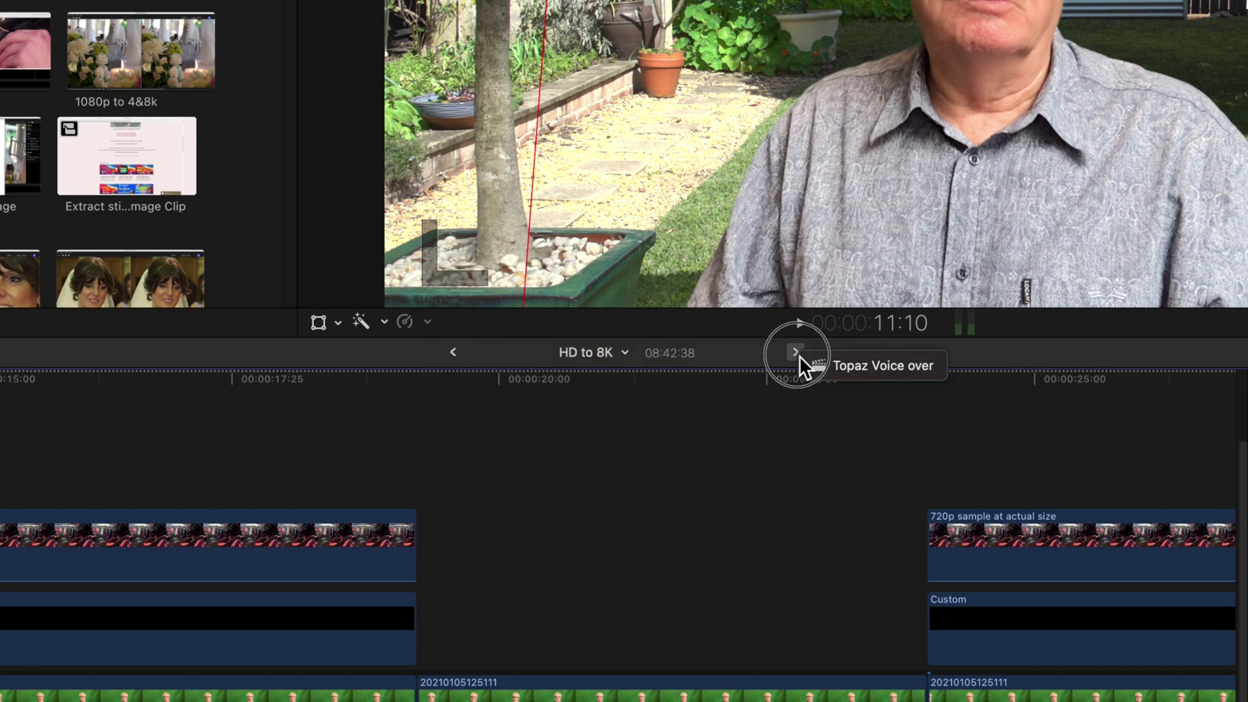
left_click(454, 352)
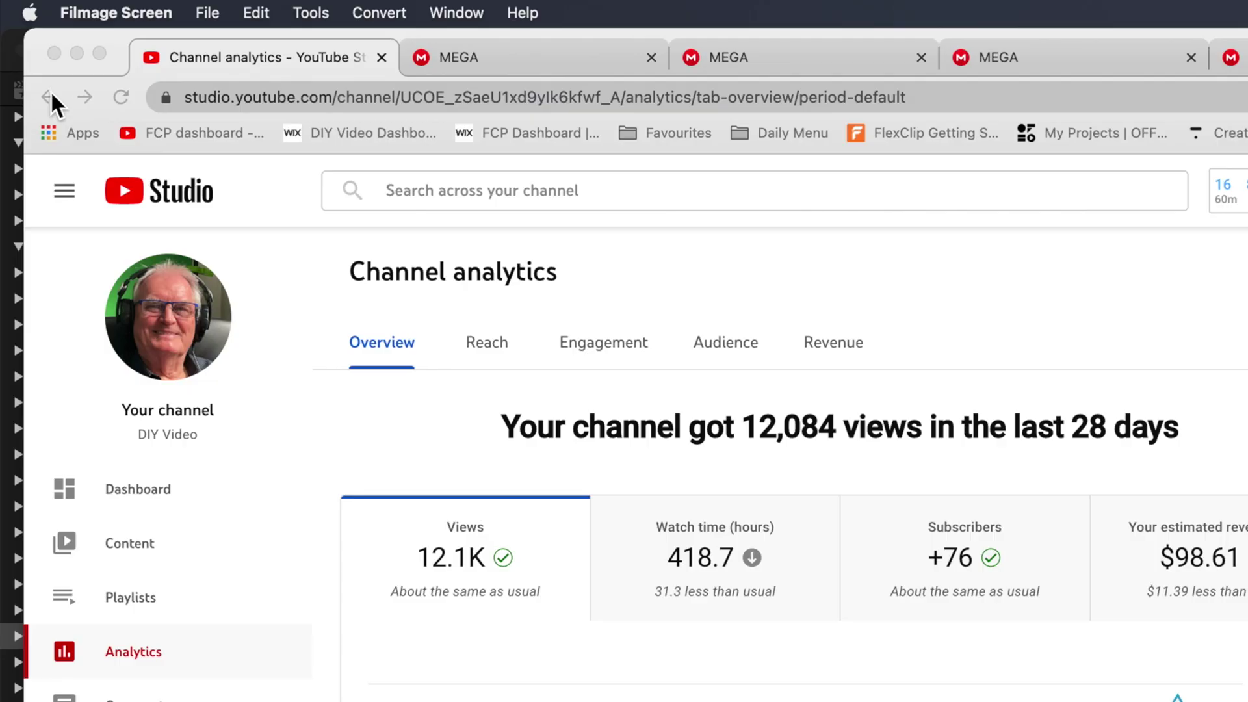
- Load YouTube Studio's Channel analytics overview in Chrome, then return Final Cut Pro to Extract still image
left_click(51, 97)
left_click(55, 99)
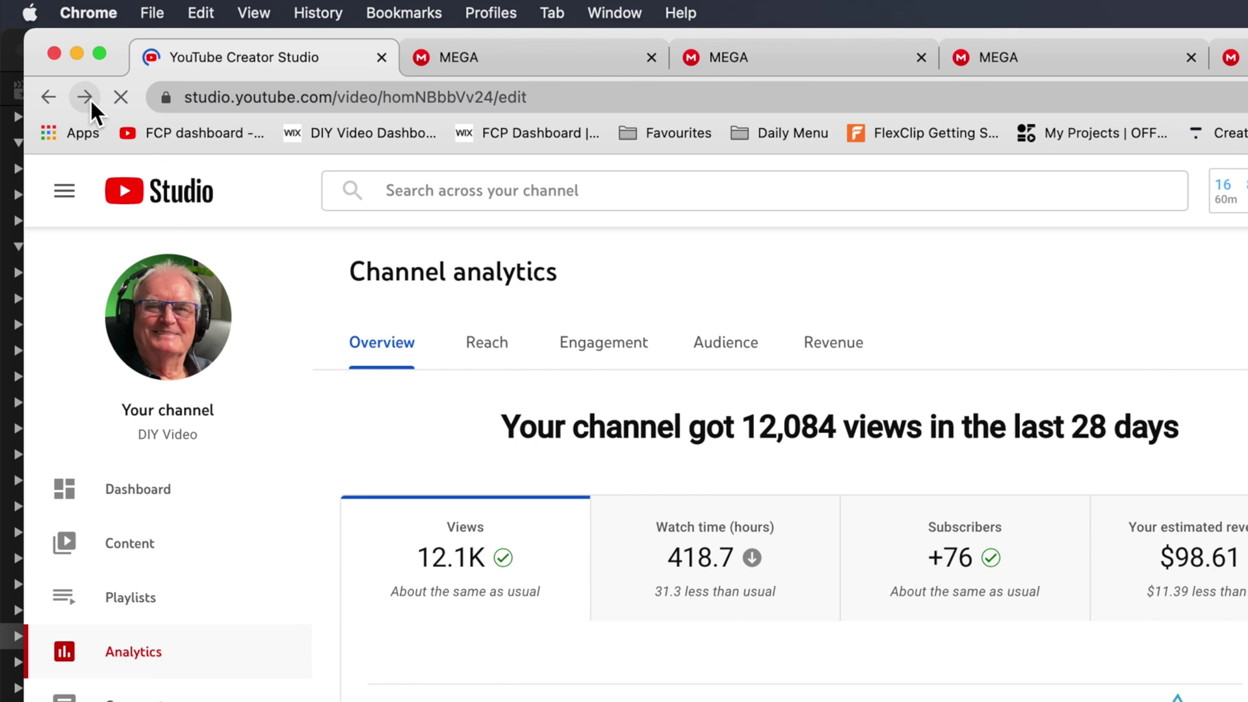
left_click(89, 99)
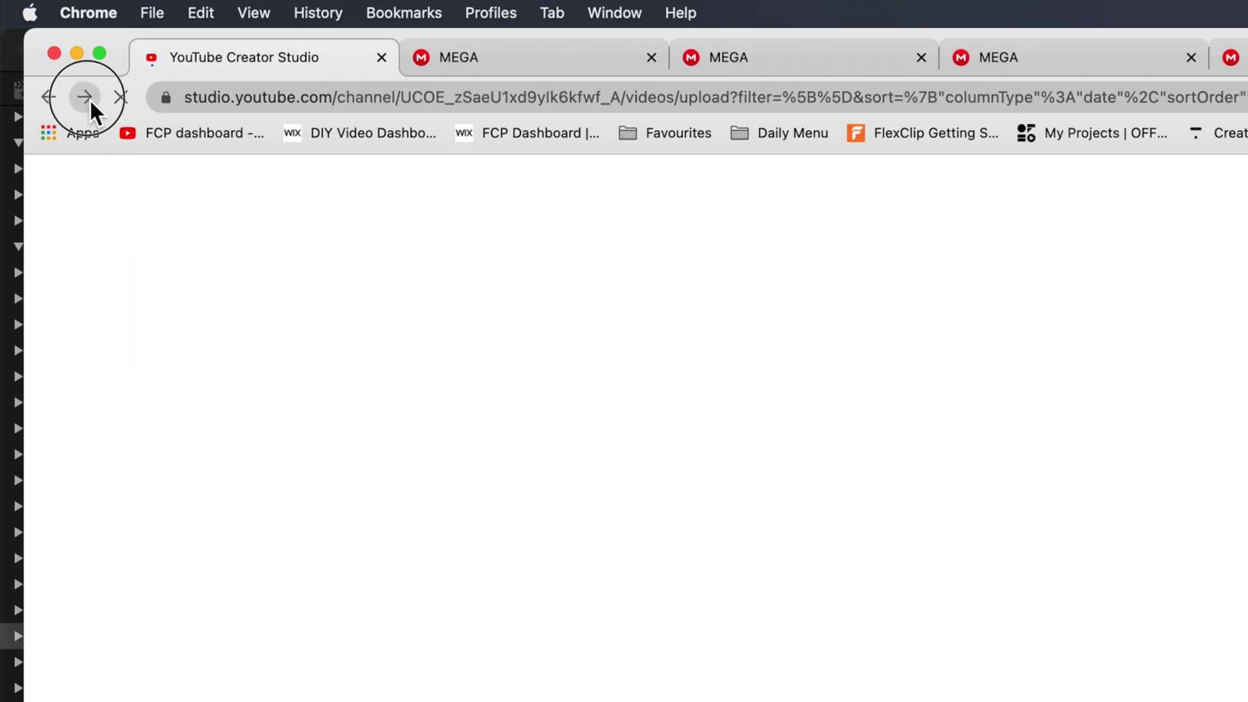
left_click(89, 99)
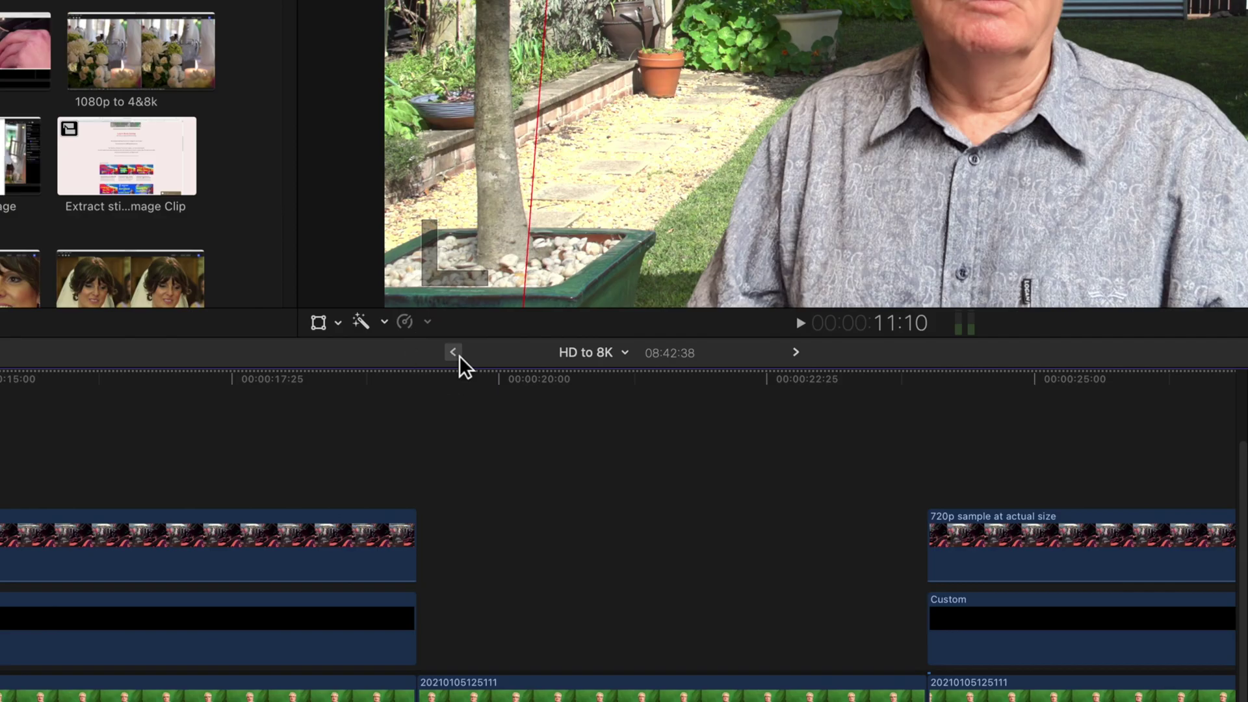
left_click(458, 355)
left_click(457, 355)
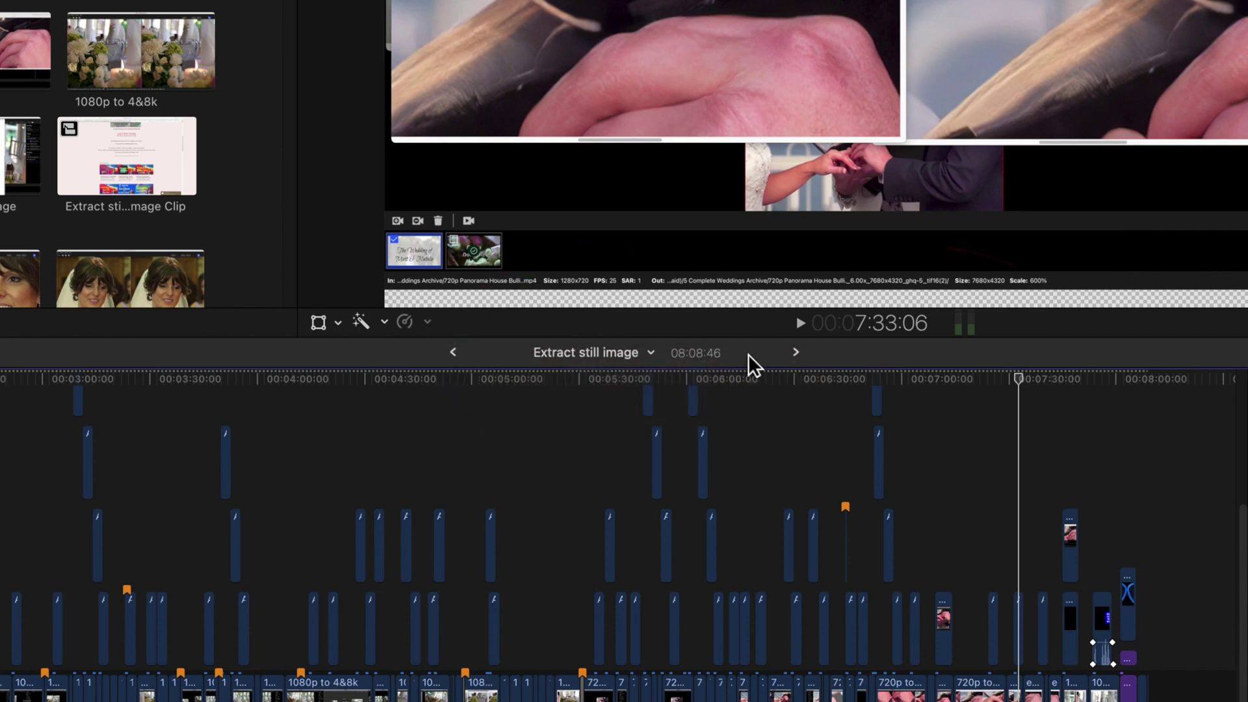
- Close the earlier-projects list and show the later projects in the timeline stack
left_click(798, 353)
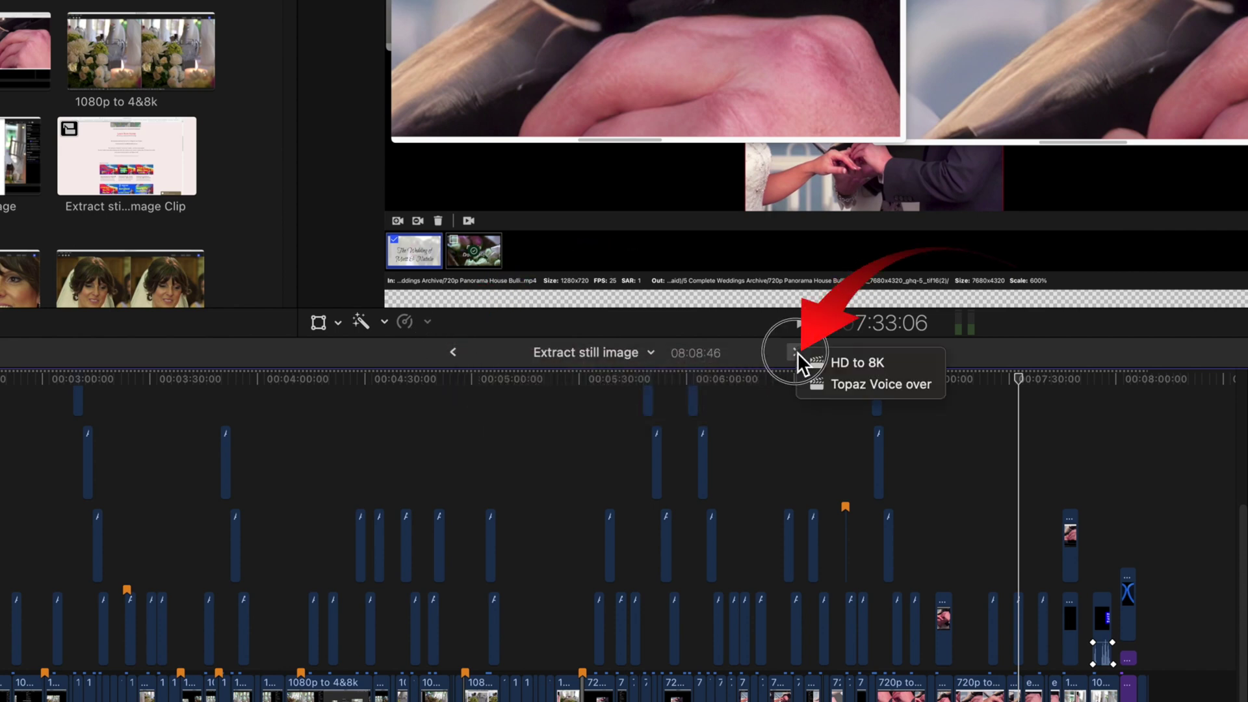
left_click(797, 352)
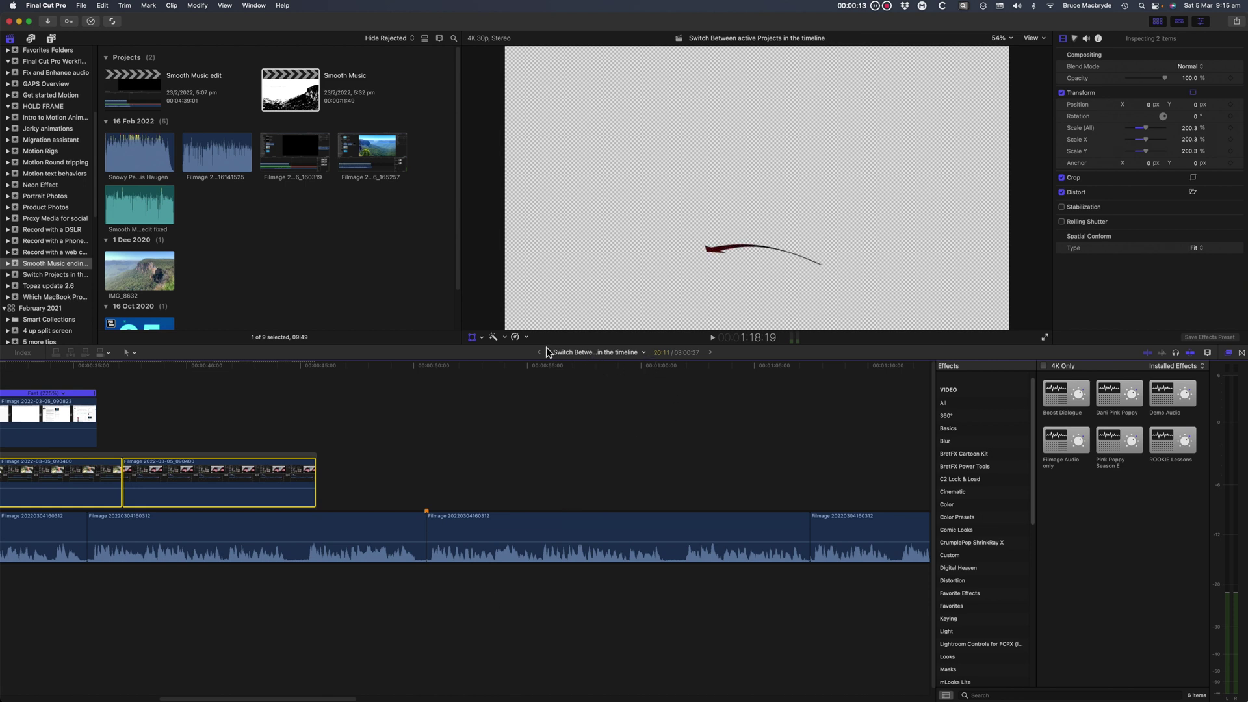
- Open Smooth Music, return to the previous project with Command-[, then open Smooth Music edit
double_click(283, 93)
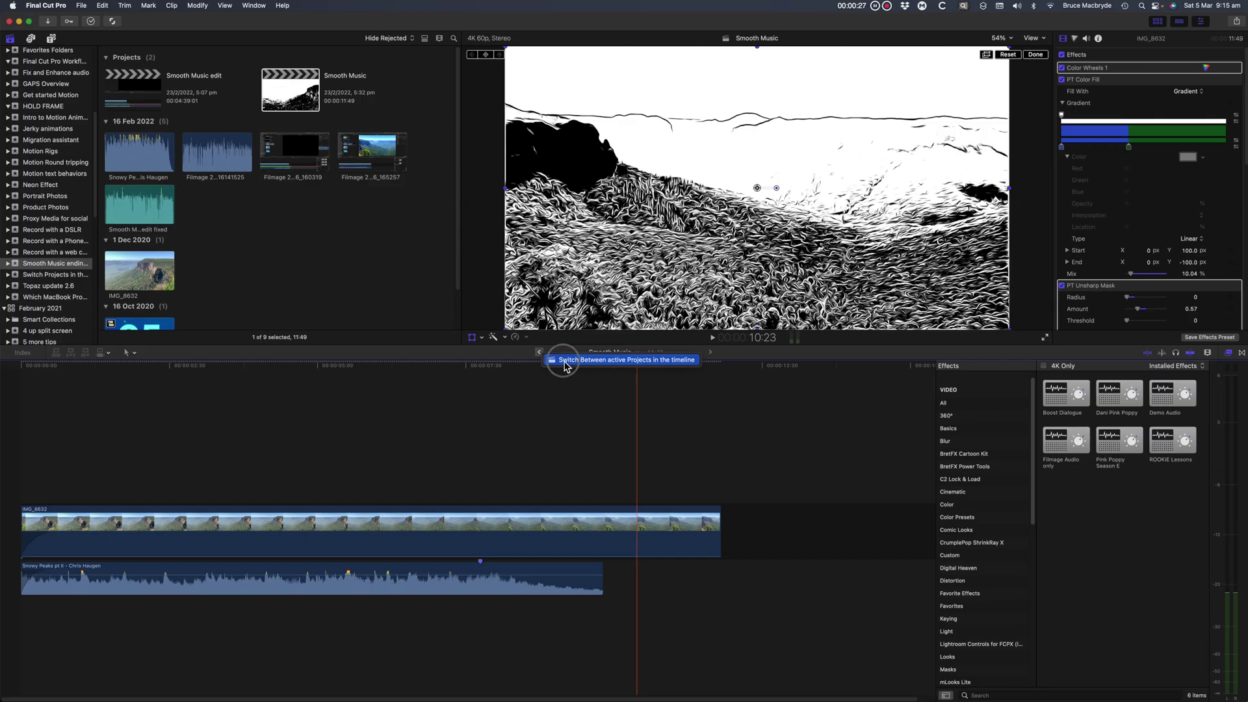
key("super+bracketleft")
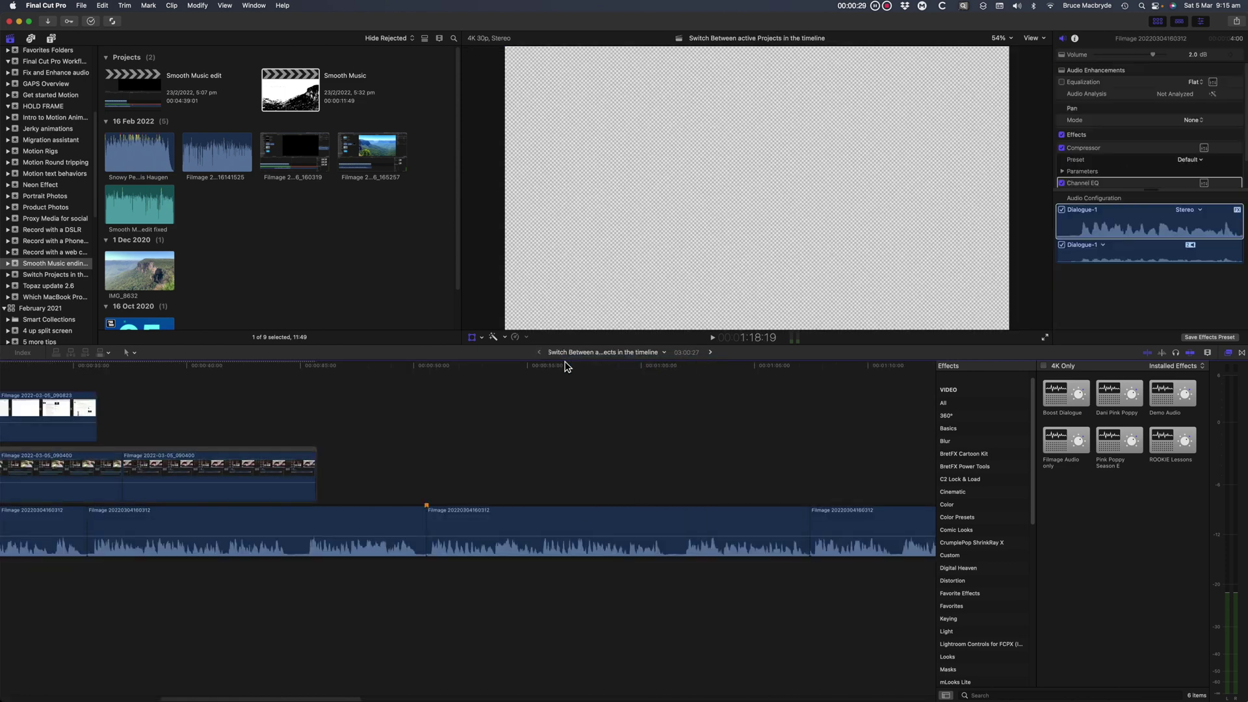
double_click(136, 94)
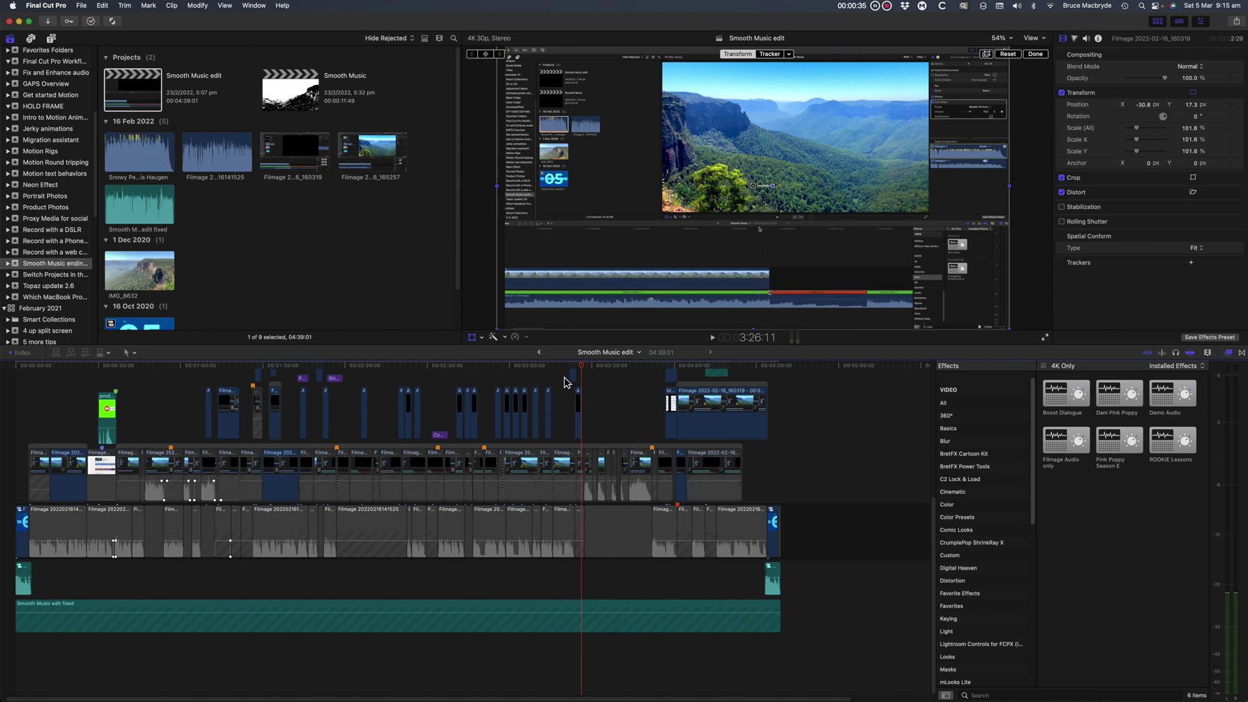
- Step back twice with Command-[ to the Switch Between active Projects in the timeline project
key("super+bracketleft")
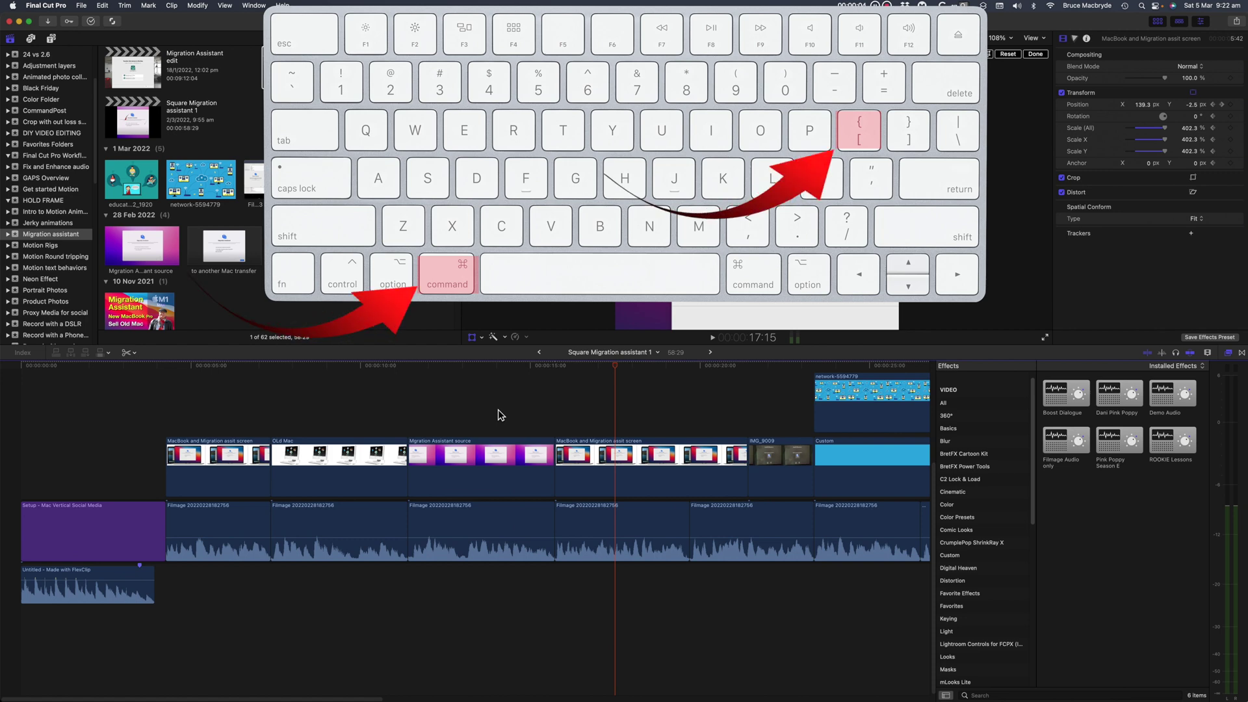
key("super+bracketleft")
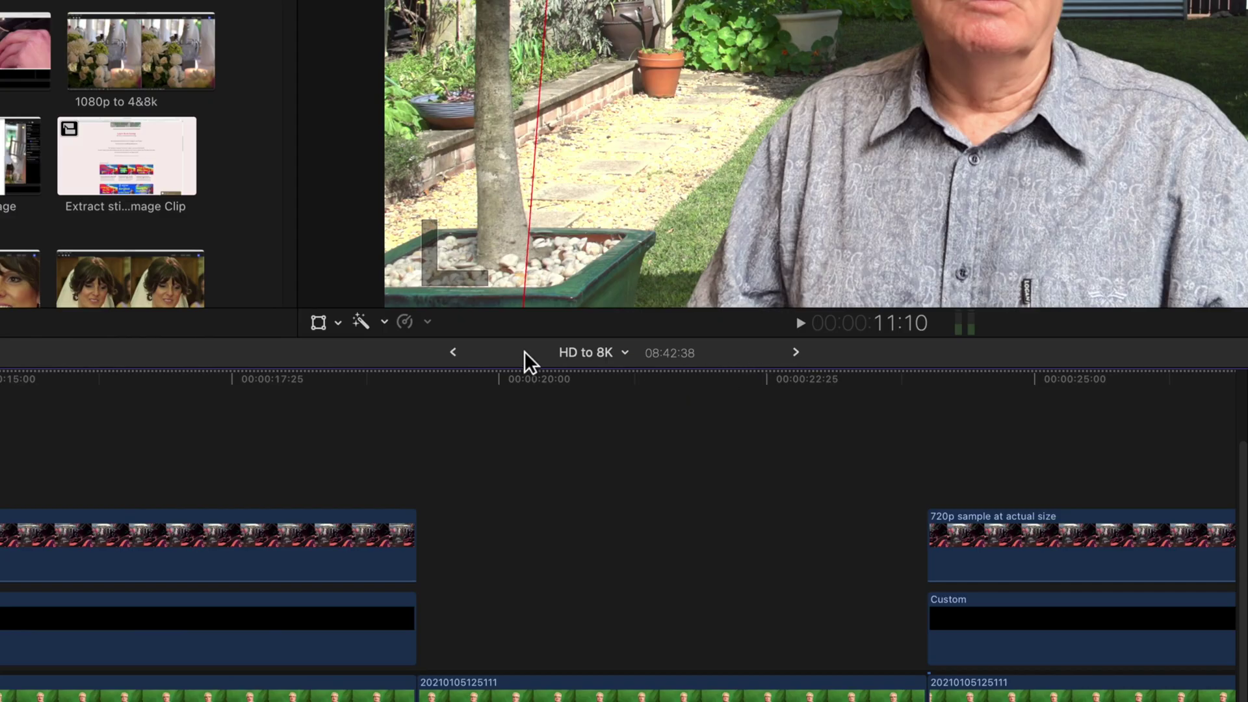
- Step back twice to Extract still image, then view the earlier and later project history lists
left_click(459, 357)
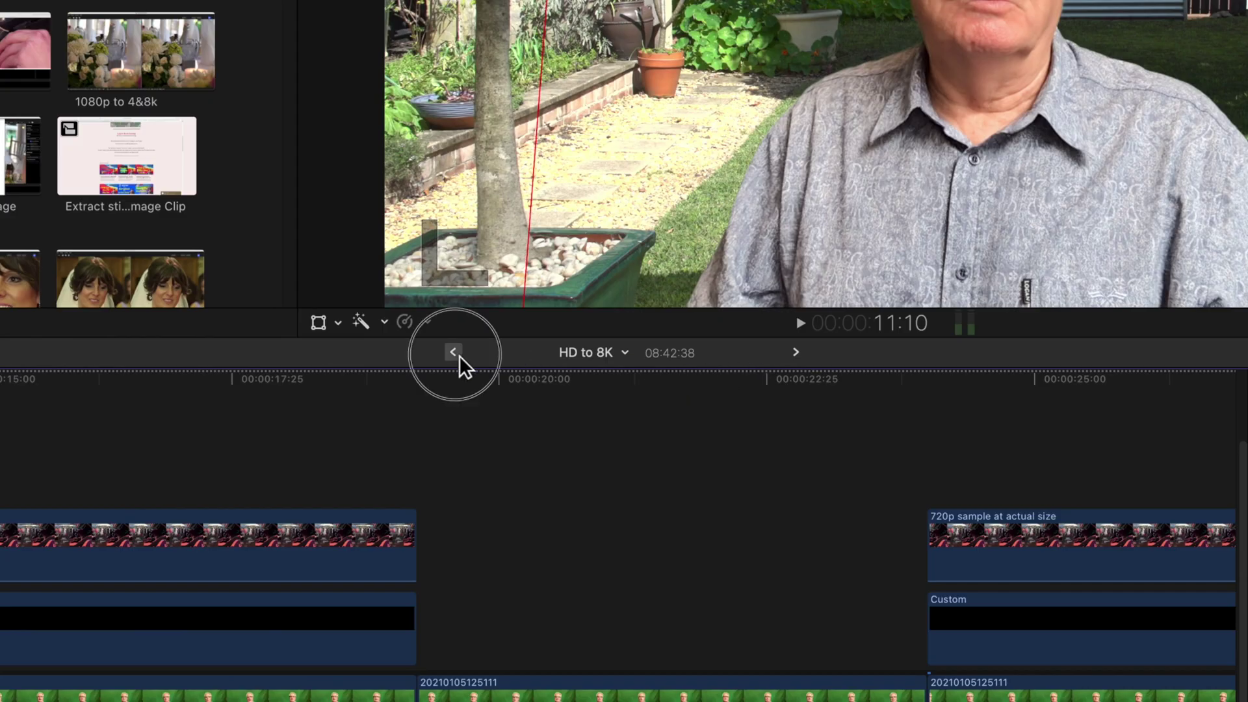
left_click(459, 357)
left_click(459, 356)
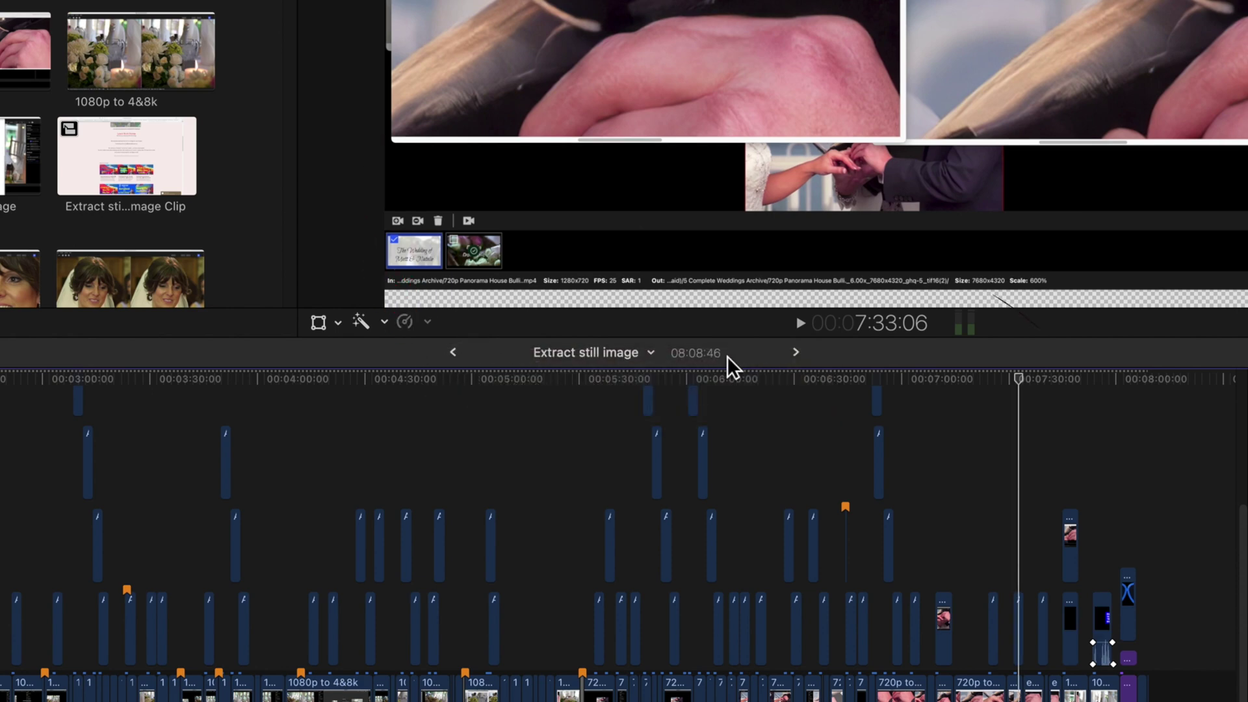
left_click(796, 353)
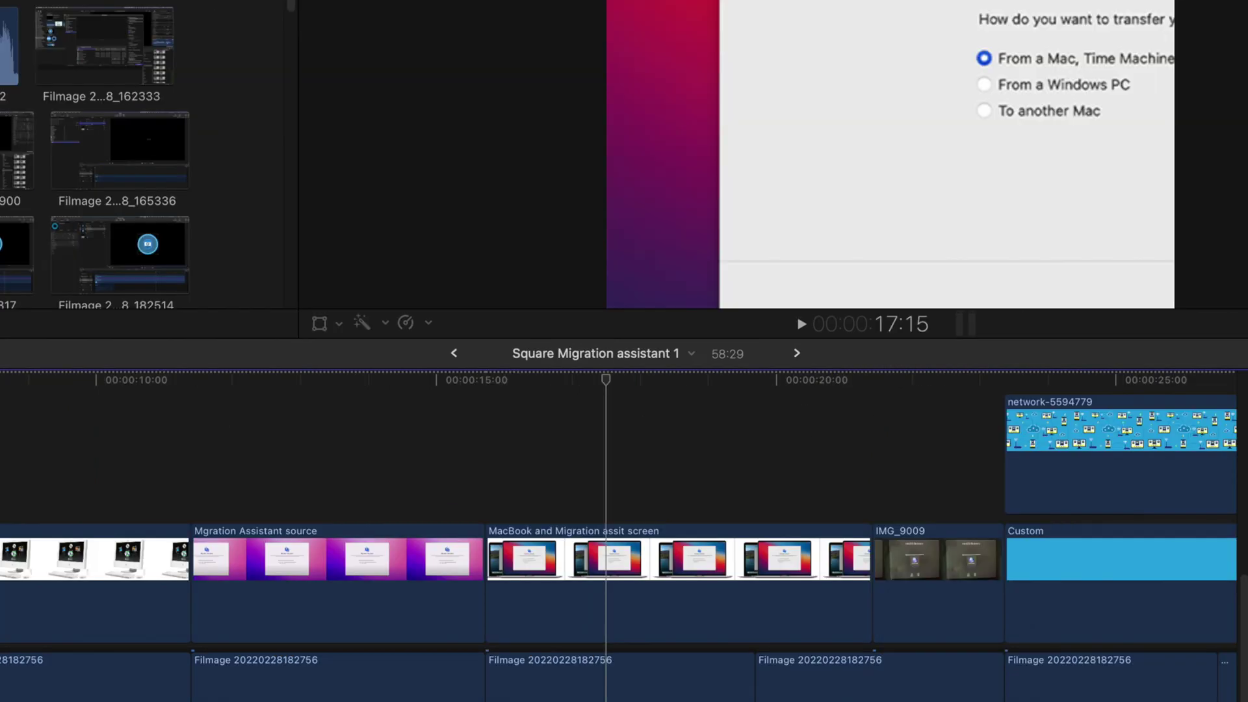
- Create Square Migration assistant 2 with Duplicate Project, then reveal it in the Migration assistant event
left_click(623, 354)
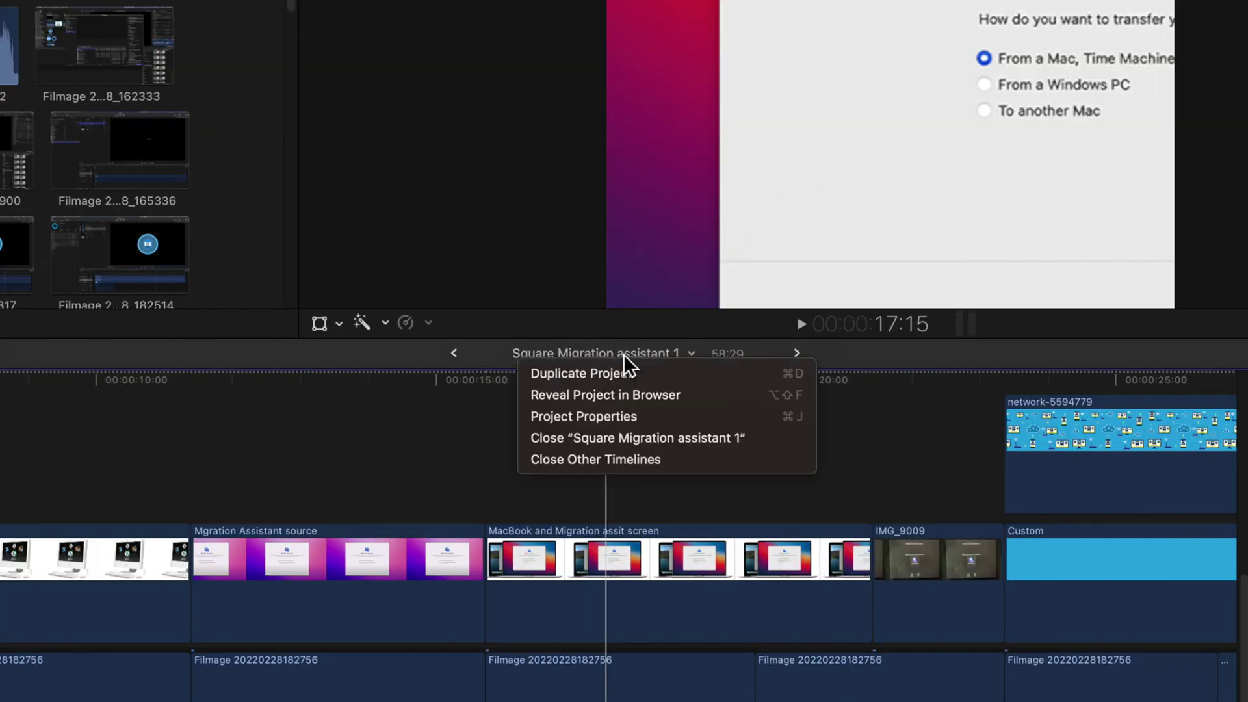
left_click(665, 384)
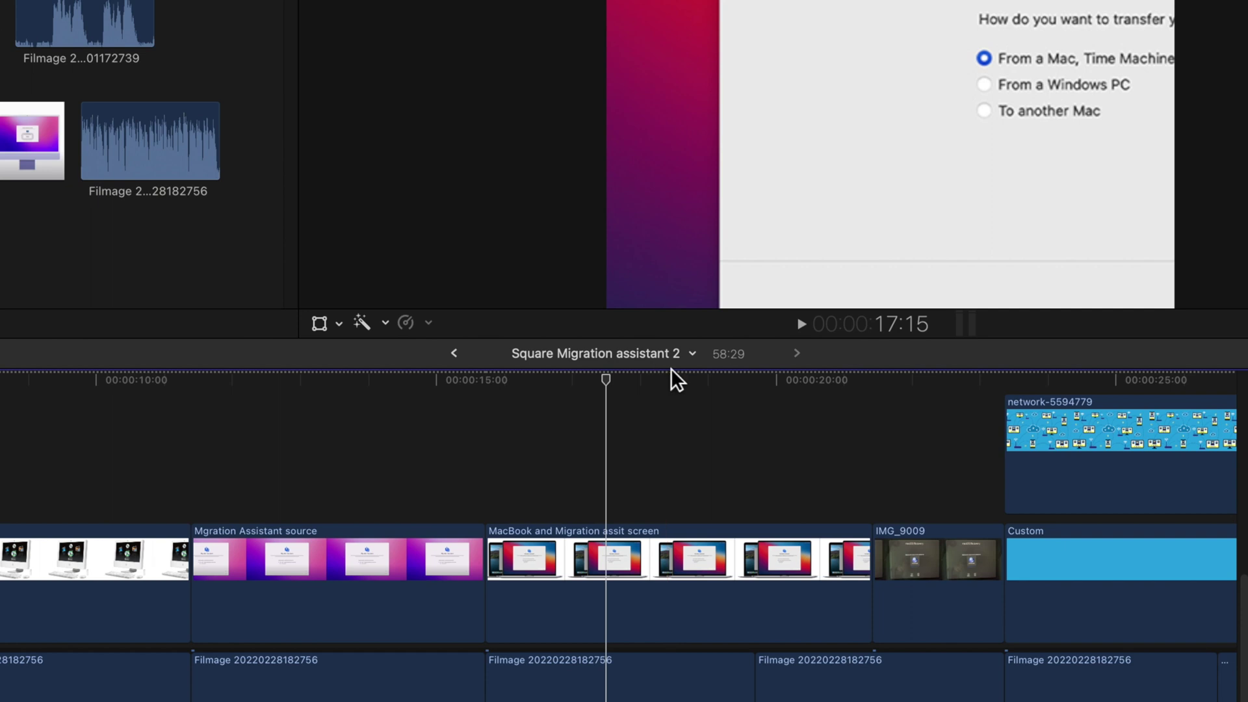
left_click_drag(459, 357, 662, 404)
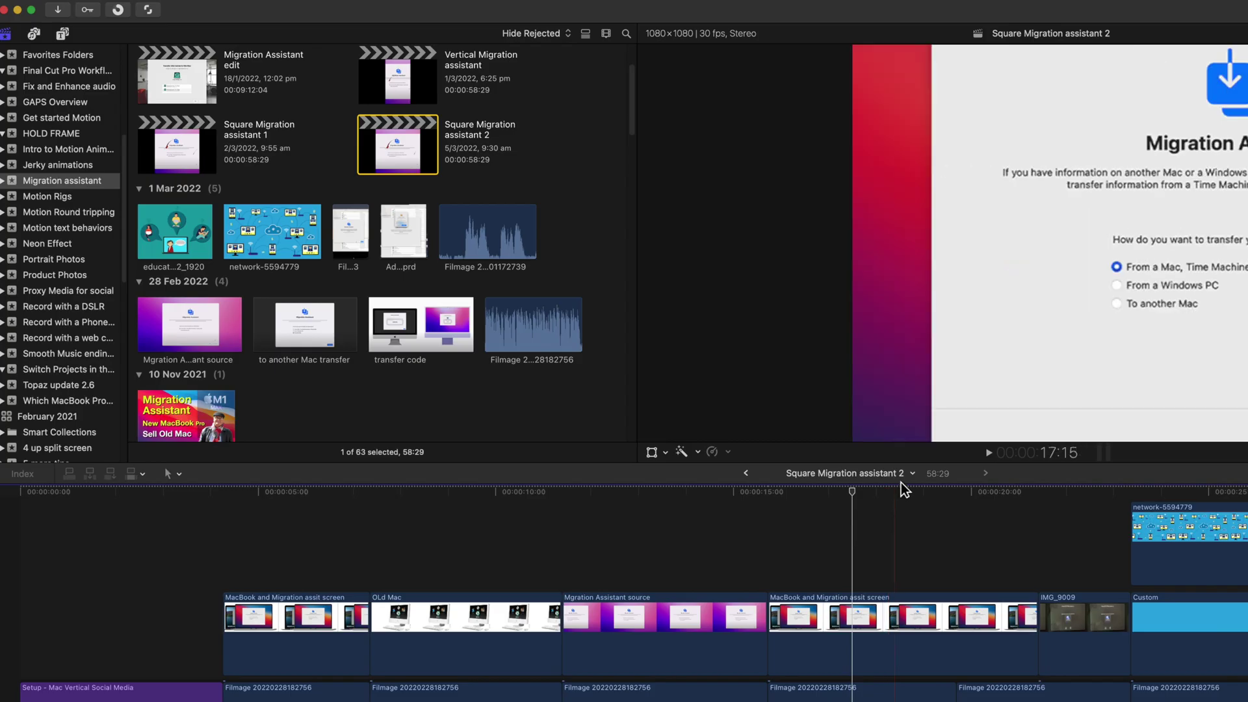
left_click(693, 353)
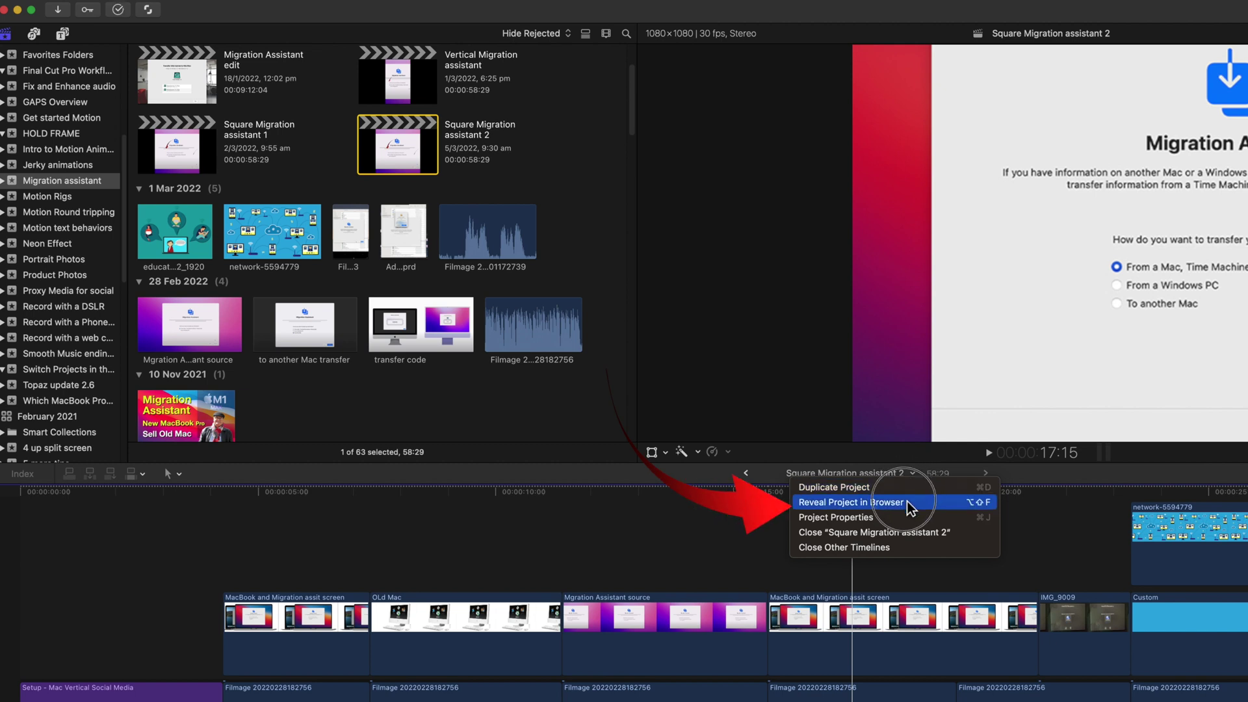
left_click(907, 502)
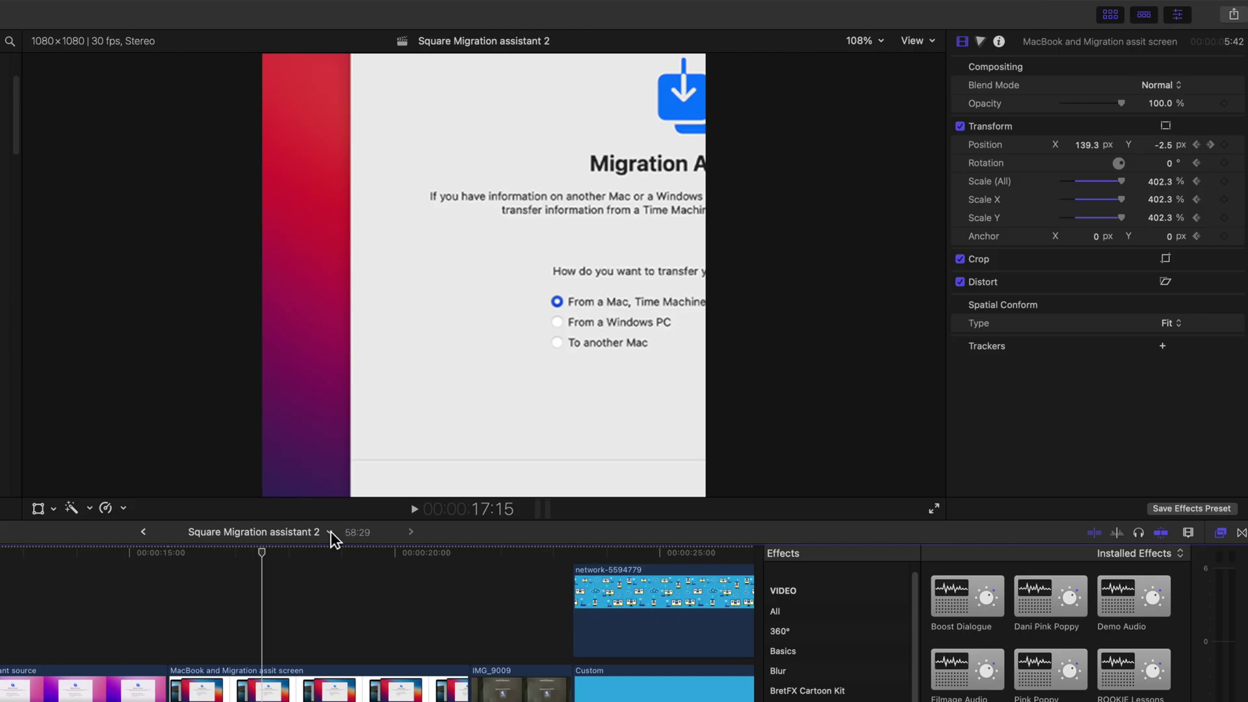
- Show Square Migration assistant 2's Project Properties, close that project, then close other timelines
left_click(913, 475)
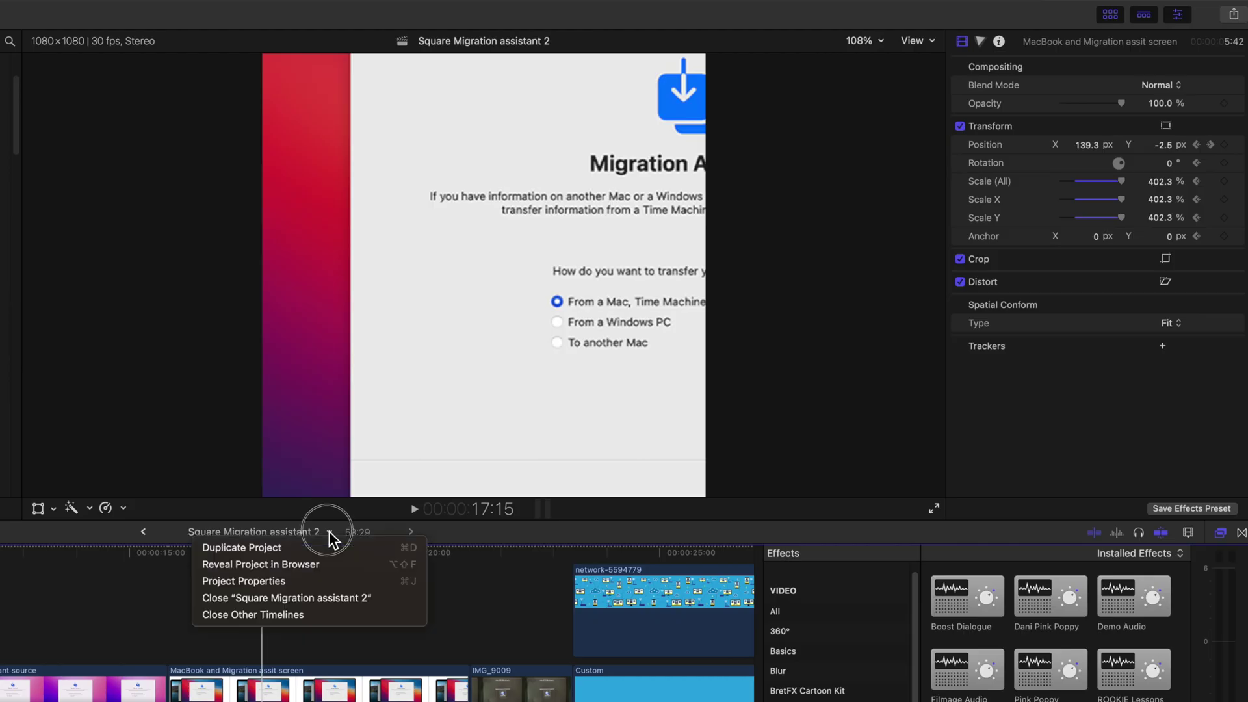
left_click(323, 581)
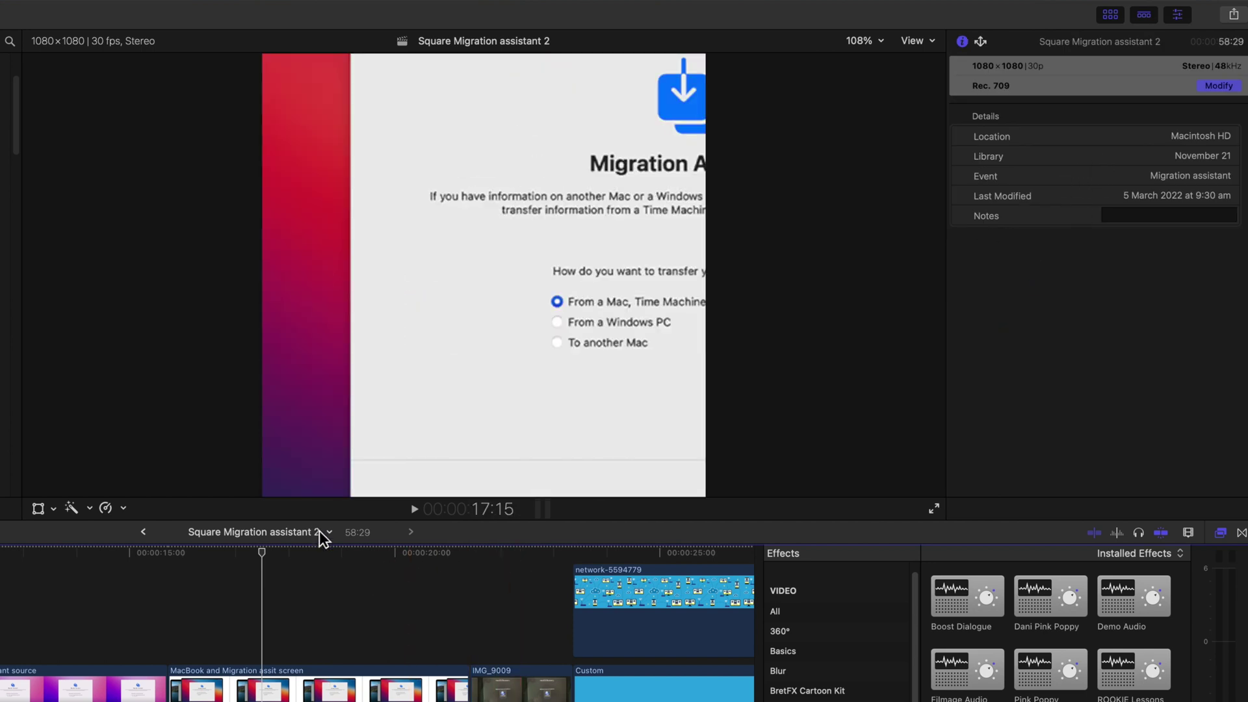
left_click_drag(330, 532, 327, 605)
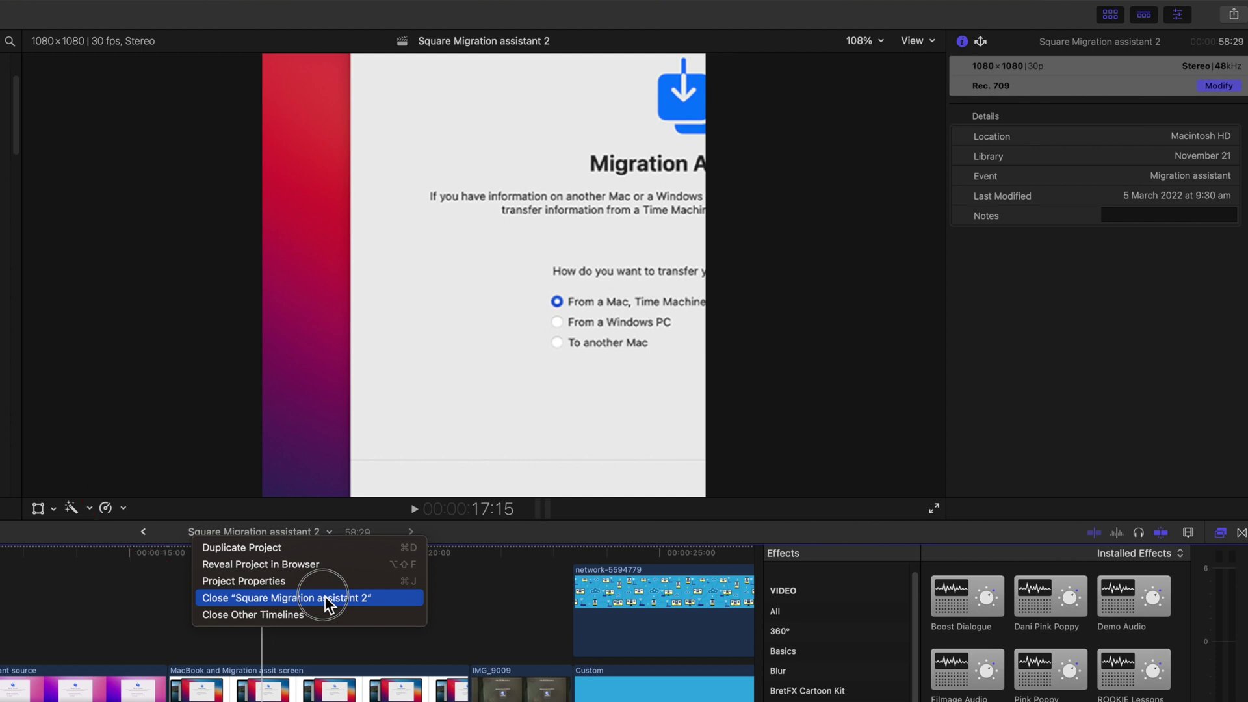
left_click_drag(329, 603, 329, 602)
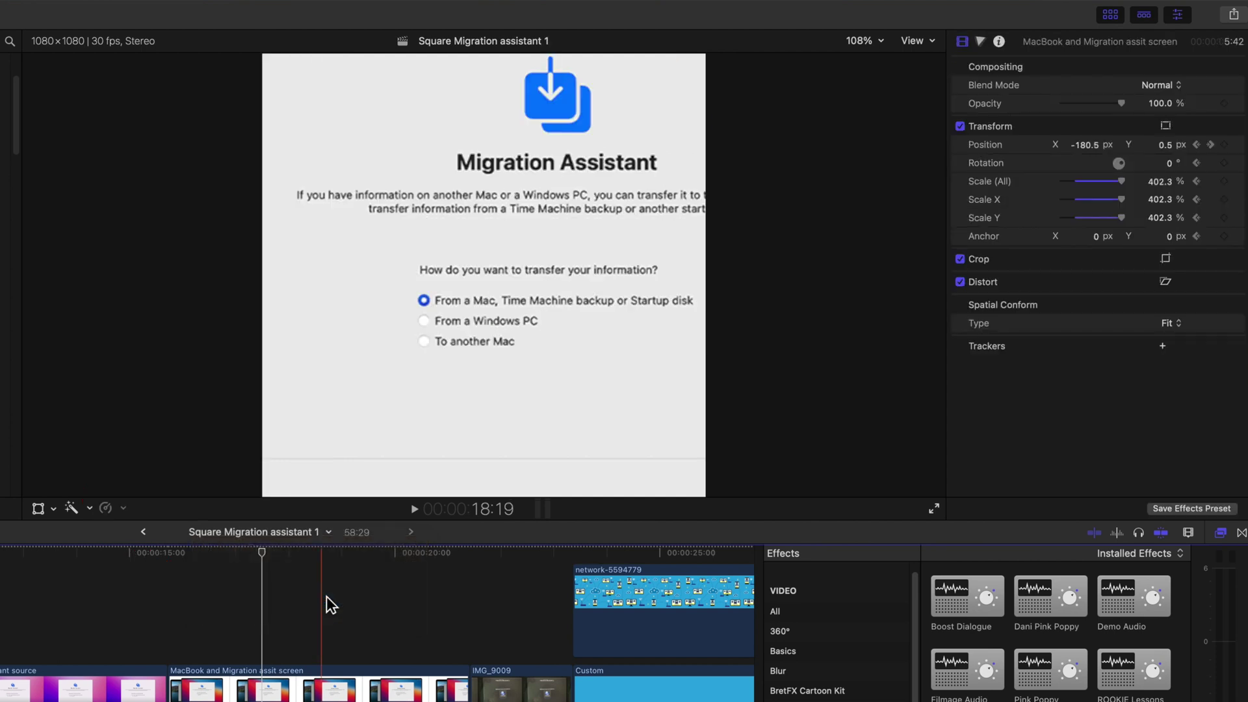
left_click_drag(328, 532, 320, 618)
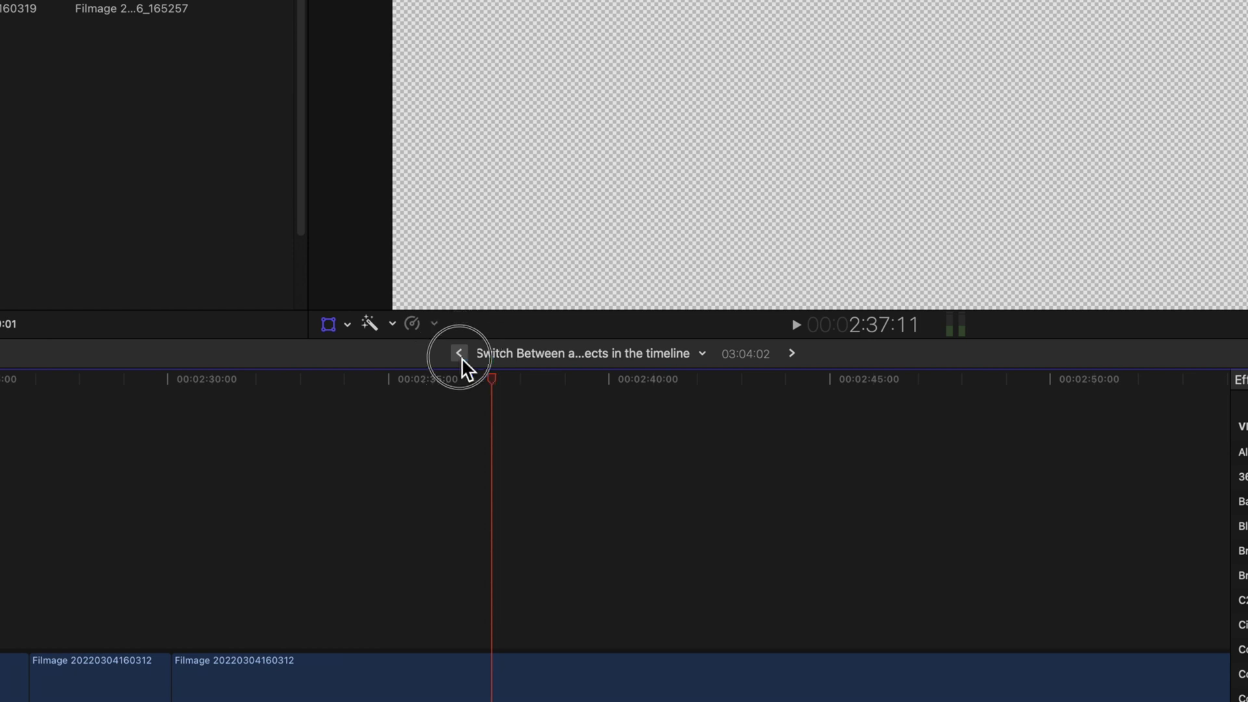
- Go back to Square Migration assistant 1, check later history, then open Smooth Music from the browser
left_click_drag(461, 358, 462, 358)
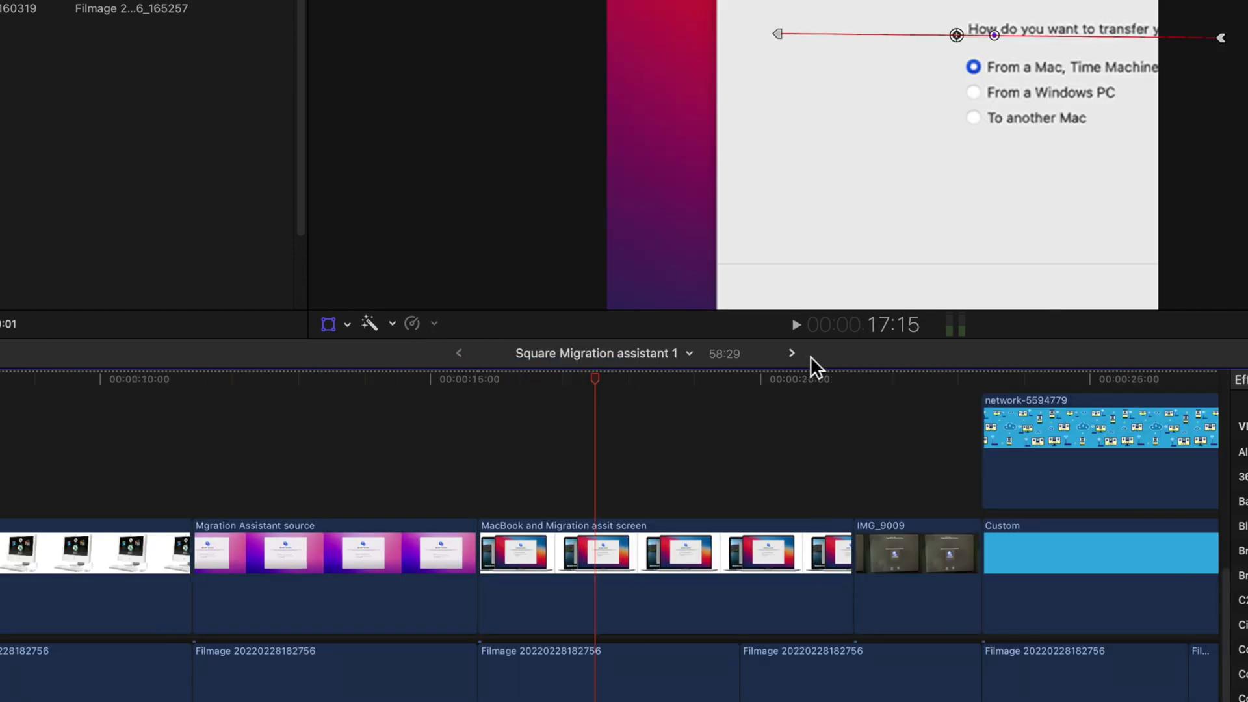
left_click_drag(797, 357, 795, 356)
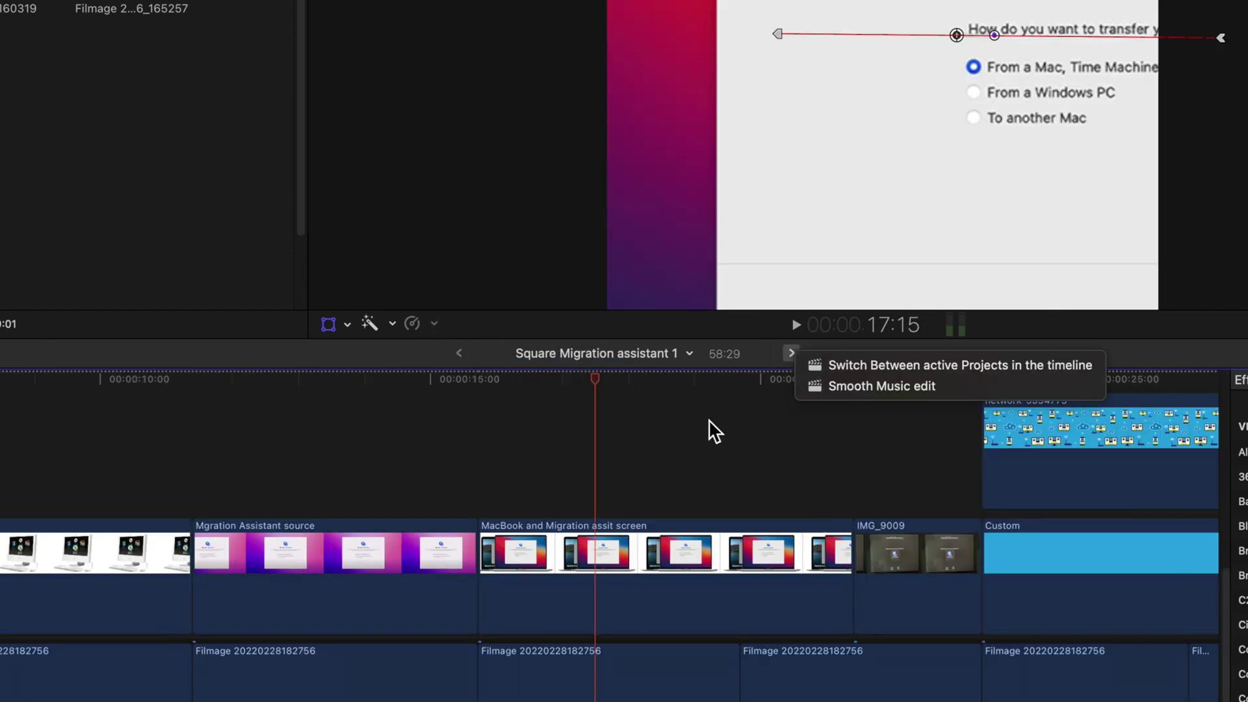
left_click_drag(709, 419, 649, 419)
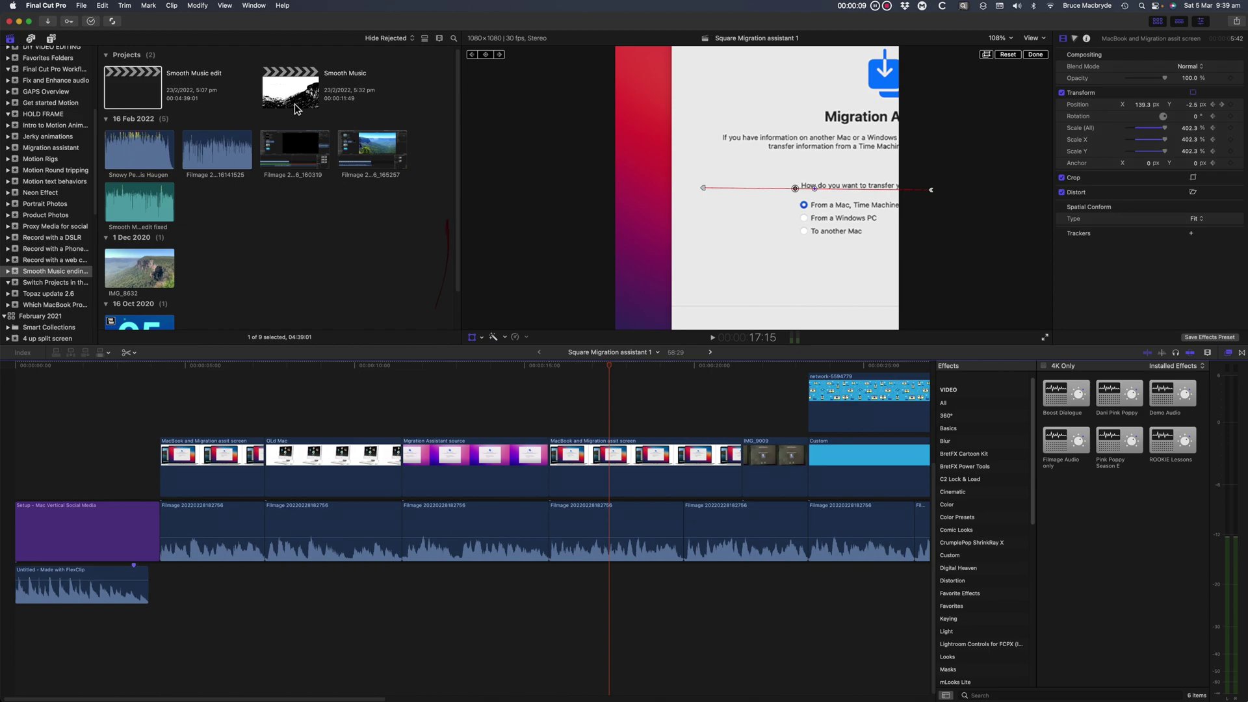
double_click(276, 93)
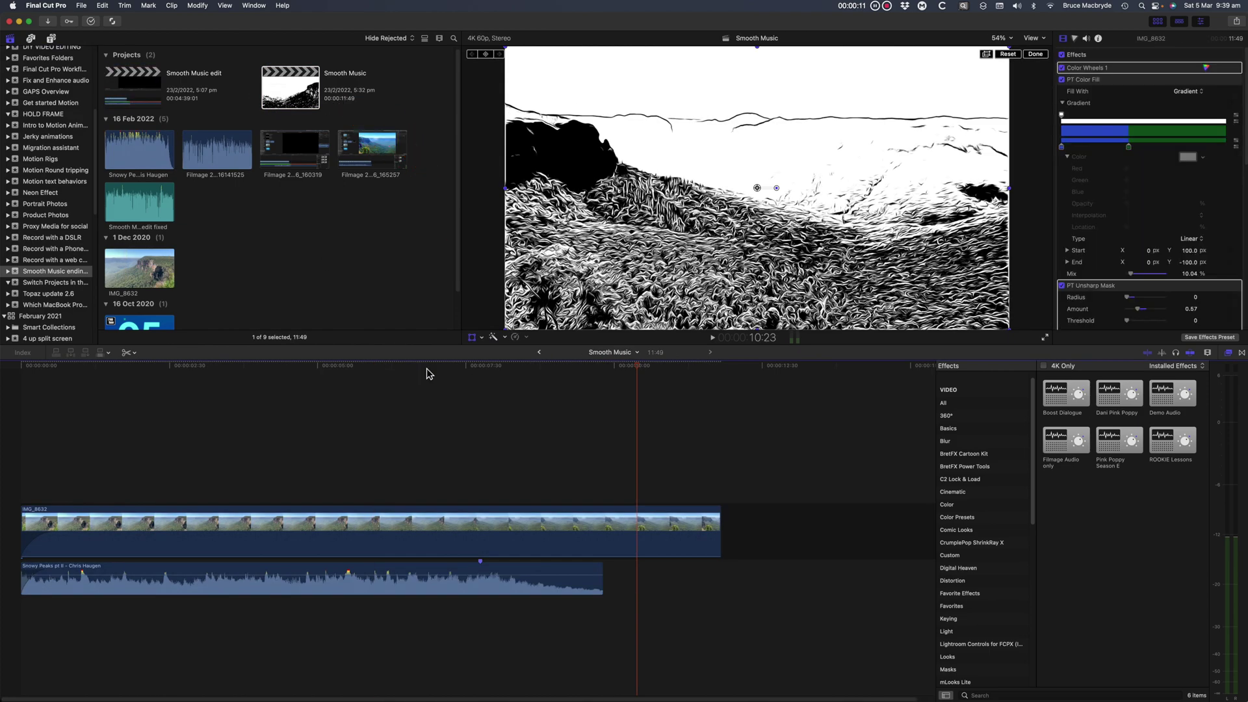
- Dismiss the earlier-projects list and show the later projects, HD to 8K and Topaz Voice over
left_click(539, 352)
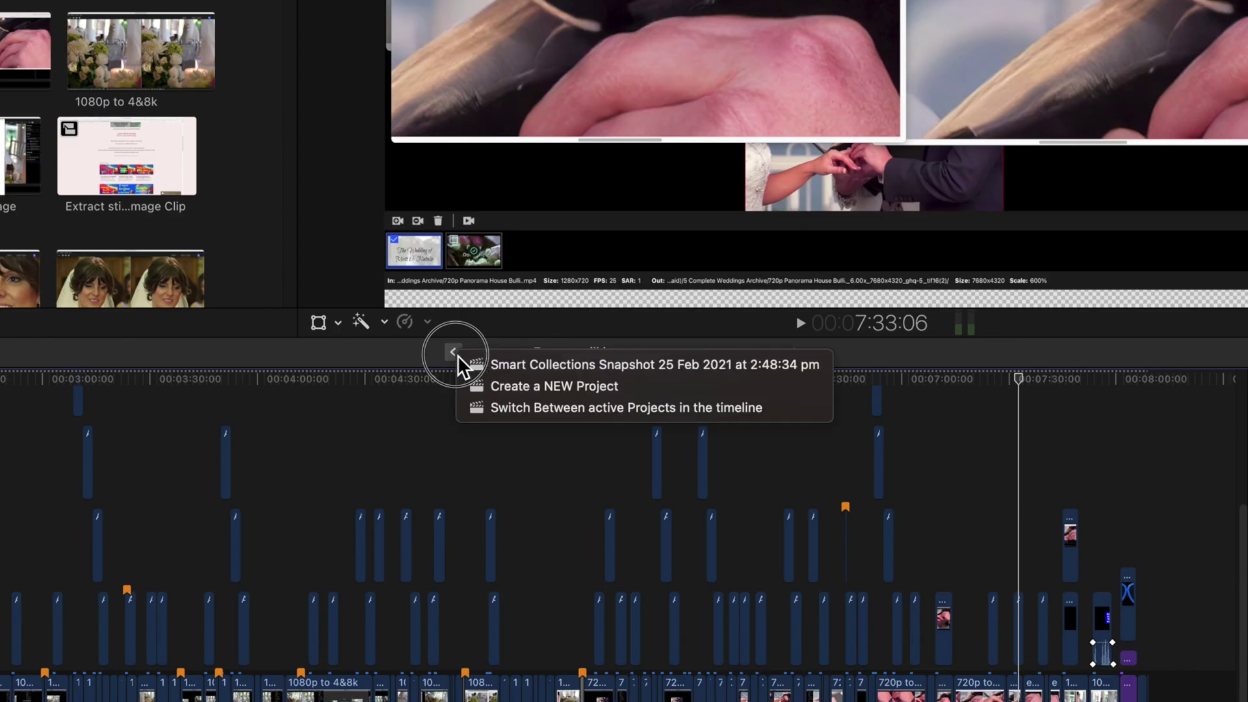
left_click(458, 355)
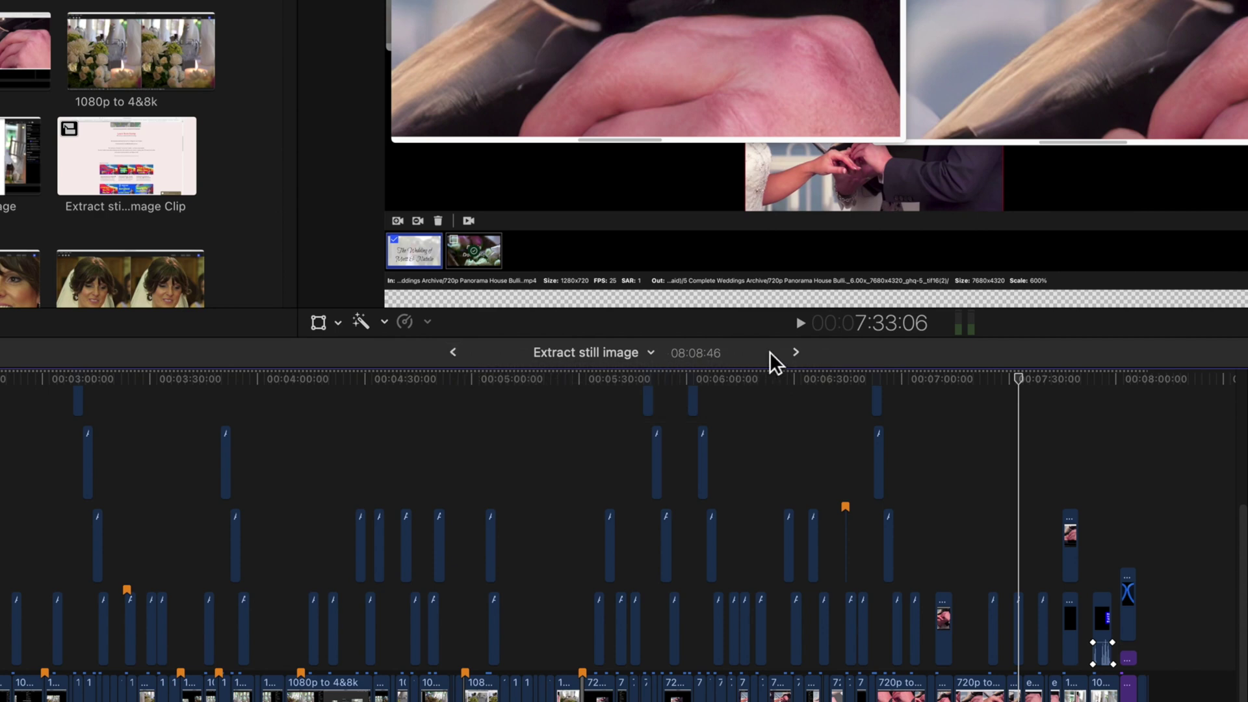
left_click(796, 352)
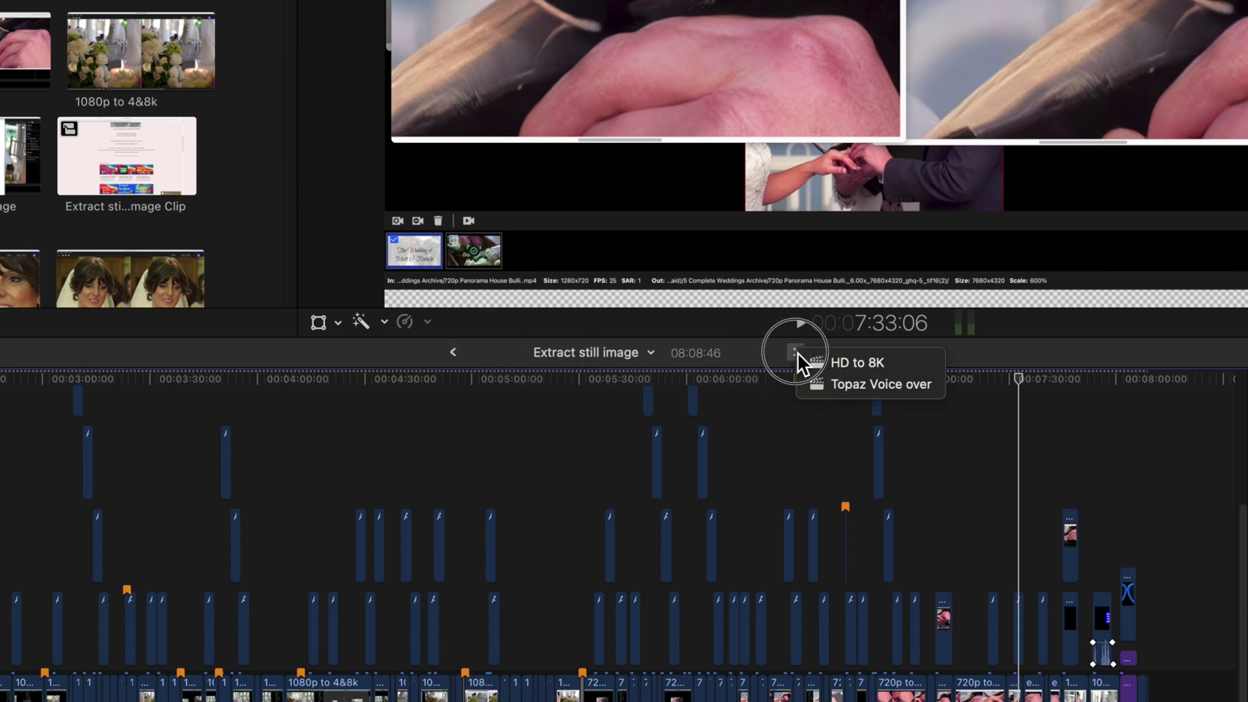